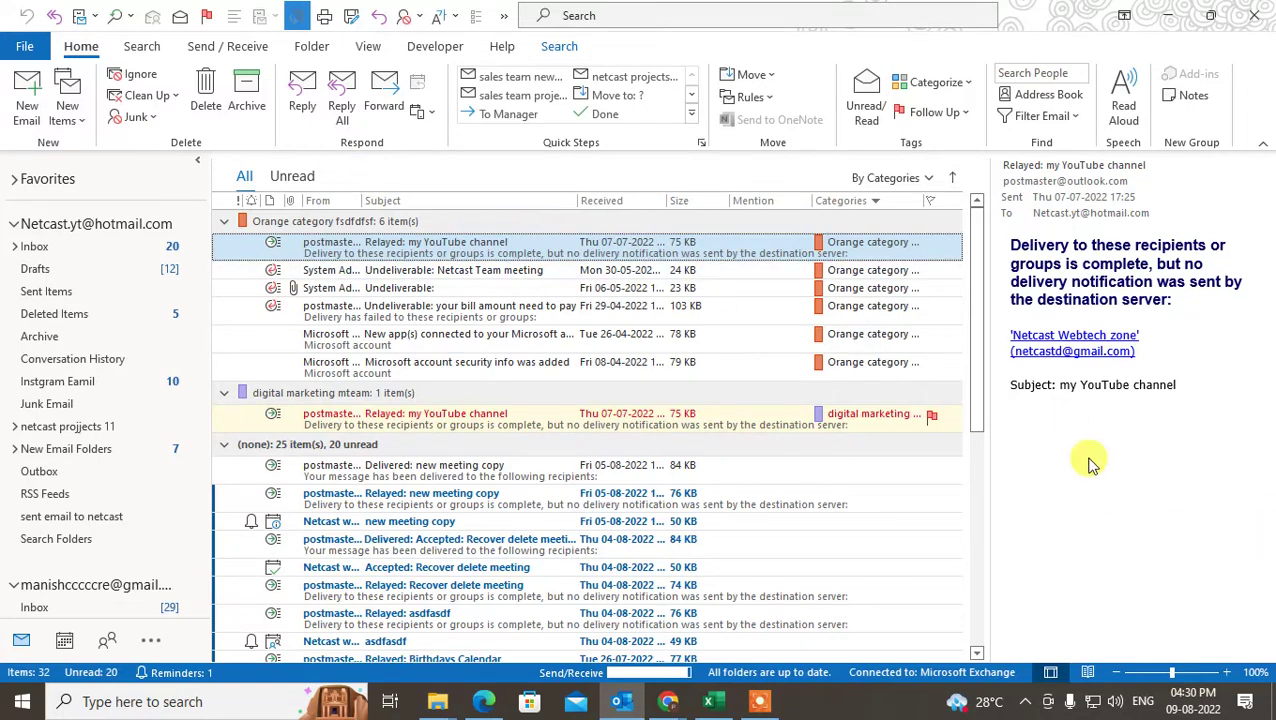
Open AutoArchive Settings from the Advanced page of Outlook Options.
{"action": "left_click", "coordinate": [38, 50]}
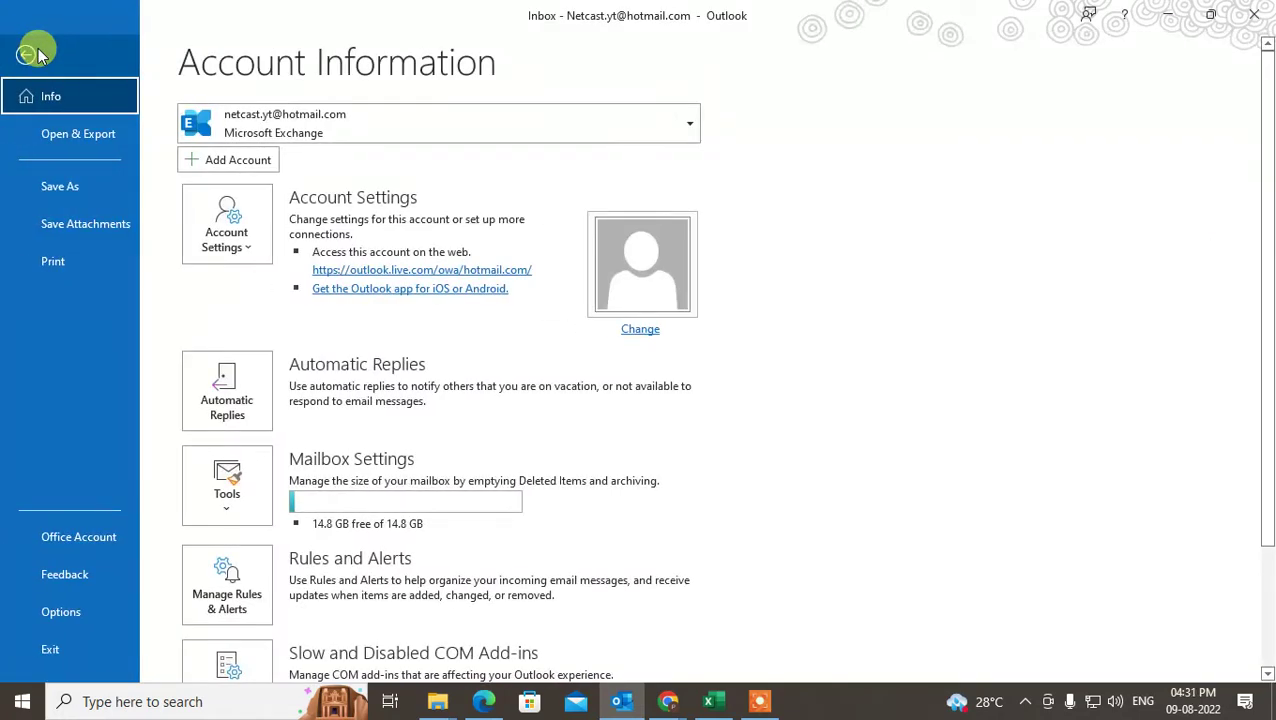
{"action": "left_click", "coordinate": [28, 52]}
{"action": "left_click", "coordinate": [28, 48]}
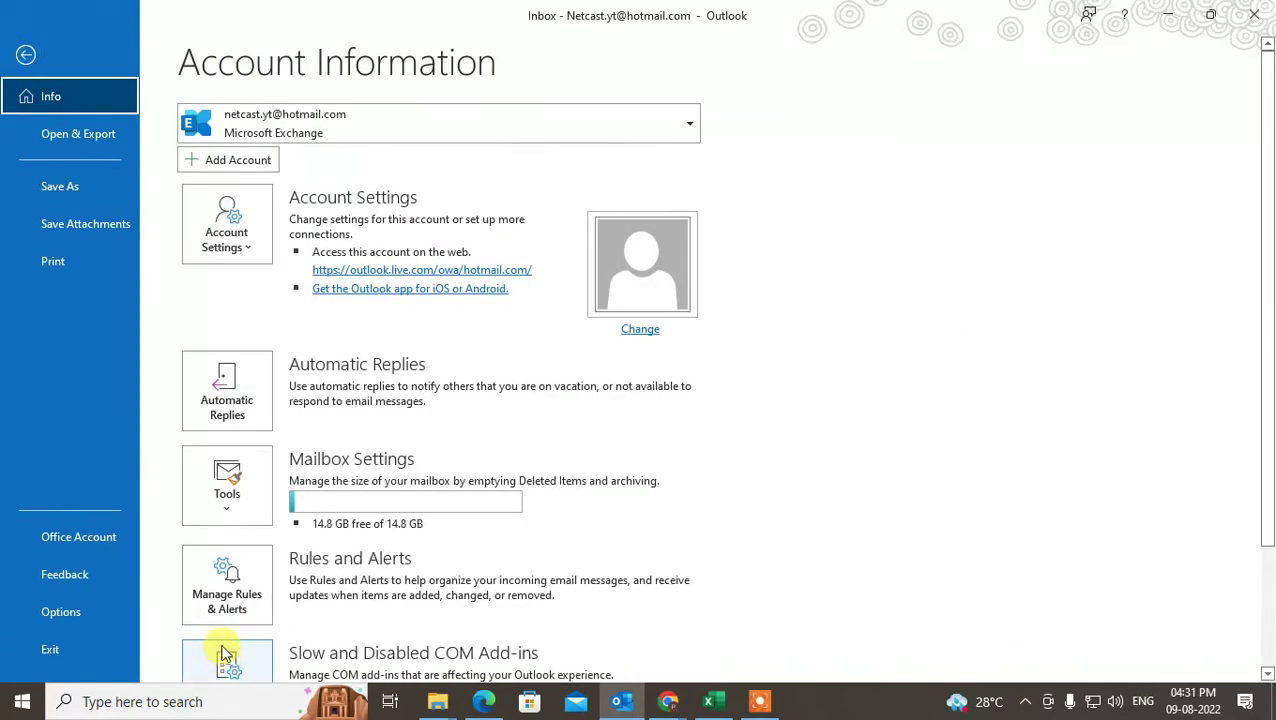
{"action": "left_click", "coordinate": [85, 606]}
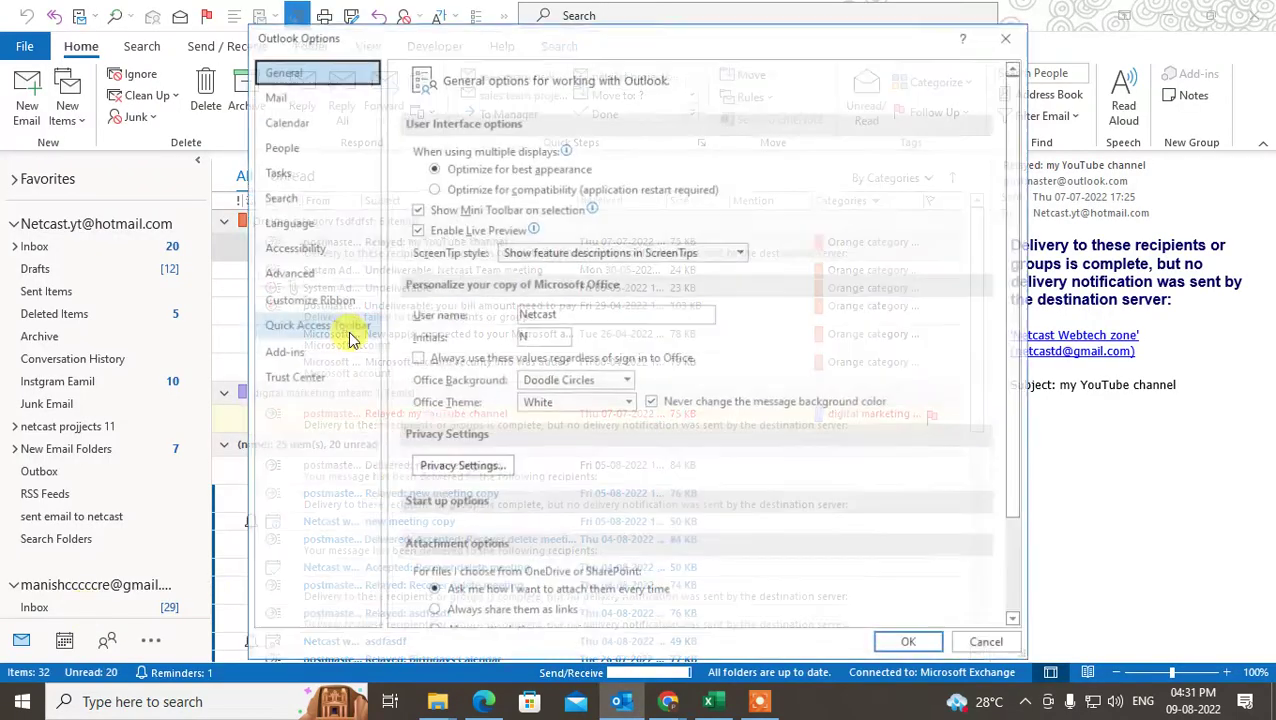
{"action": "left_click", "coordinate": [350, 273]}
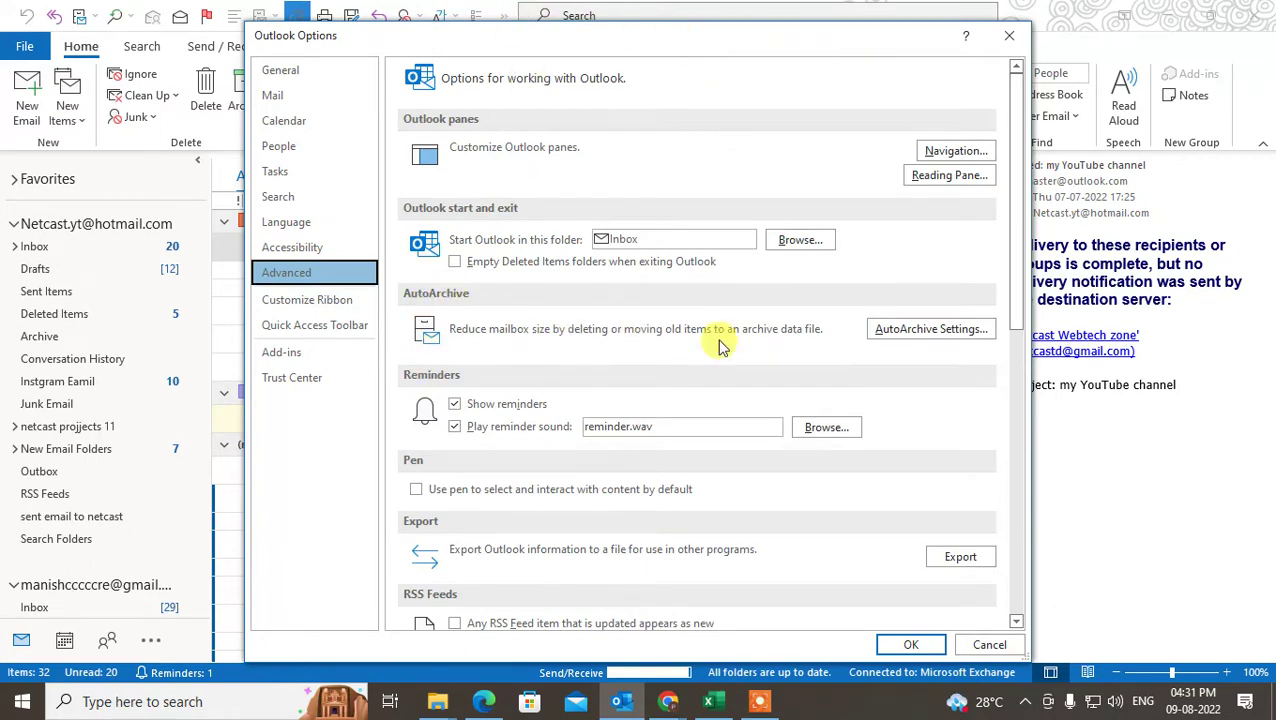
{"action": "left_click", "coordinate": [930, 331]}
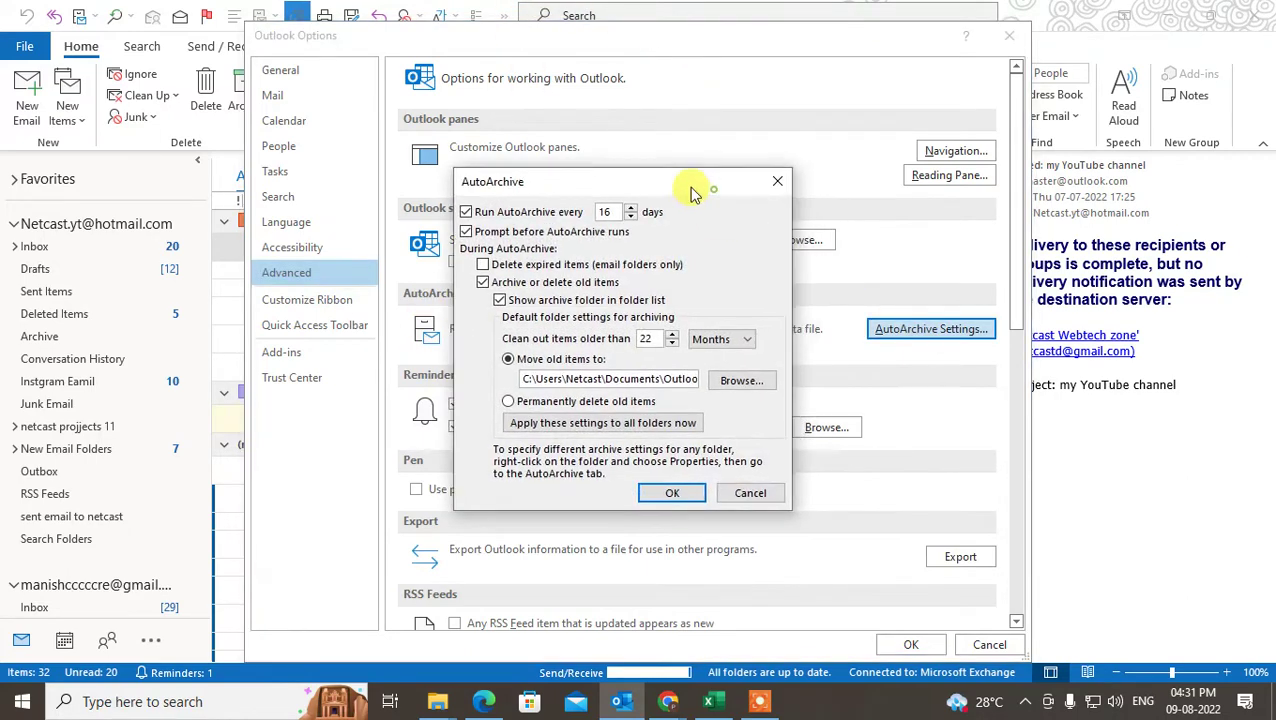
Move the AutoArchive window and keep 'Archive or delete old items' switched on.
{"action": "left_click_drag", "start_coordinate": [695, 193], "coordinate": [664, 177]}
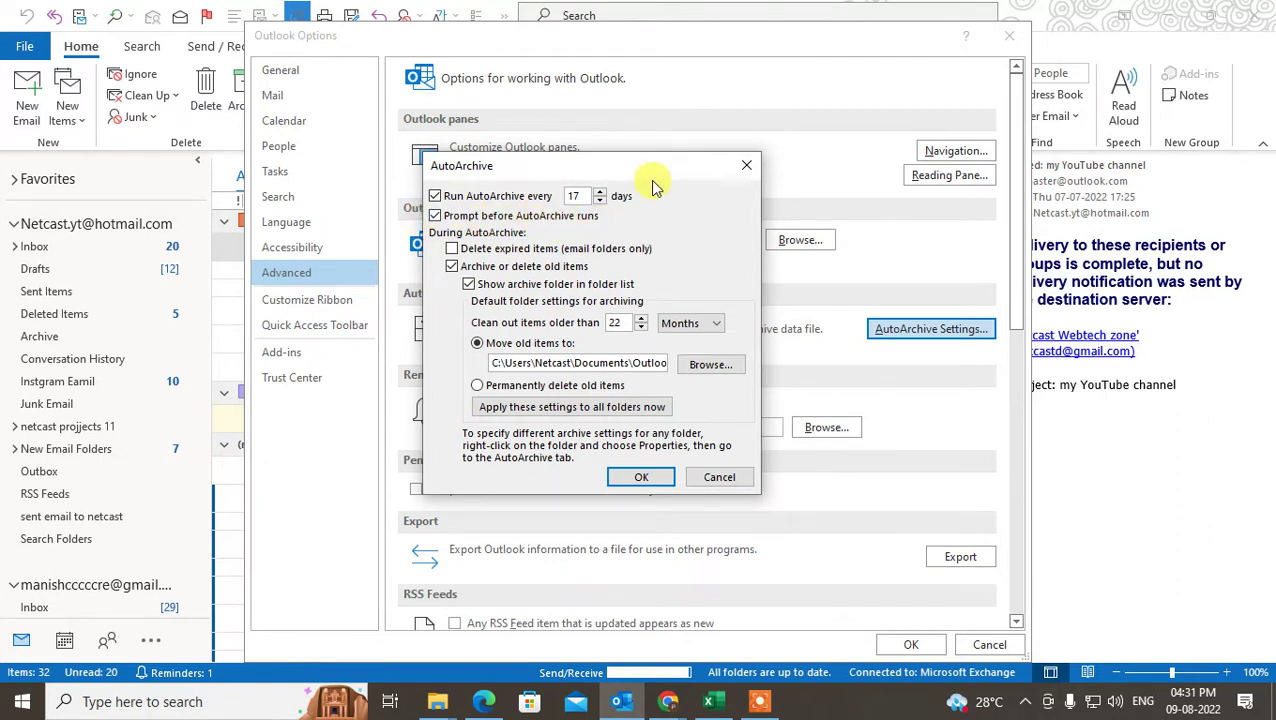
{"action": "left_click_drag", "start_coordinate": [655, 172], "coordinate": [665, 162]}
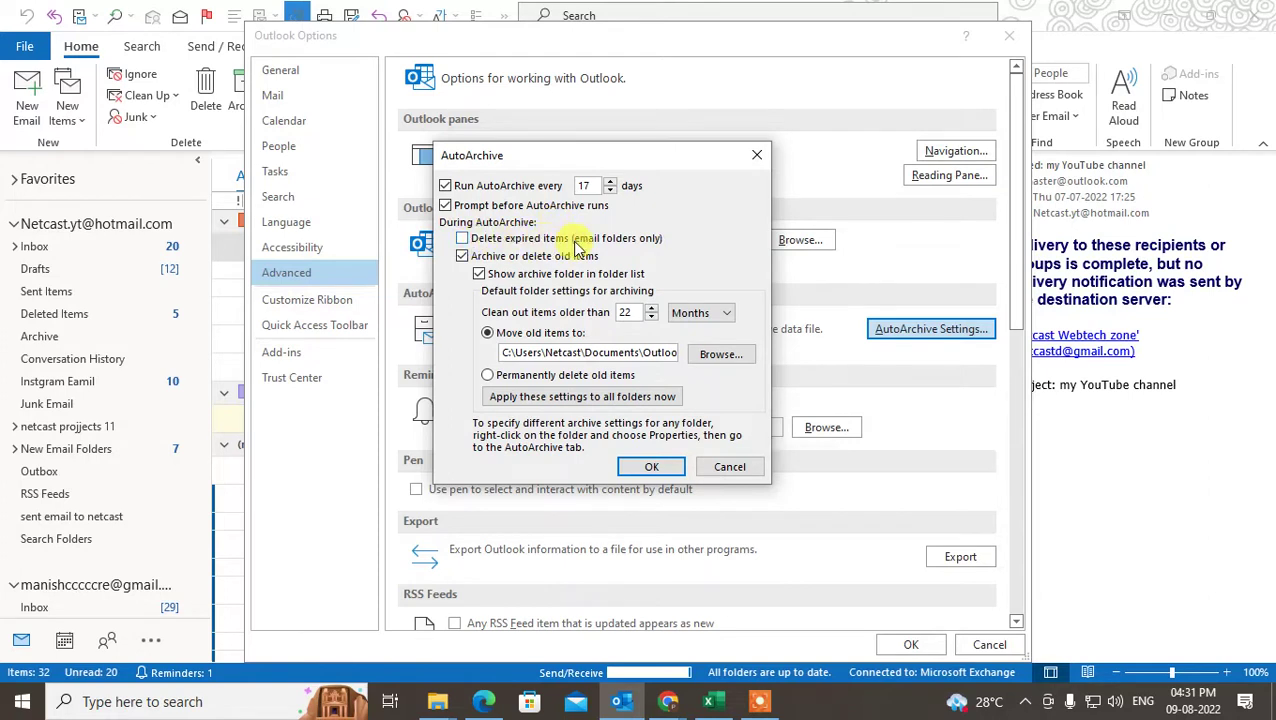
{"action": "left_click", "coordinate": [466, 259]}
{"action": "left_click", "coordinate": [466, 259]}
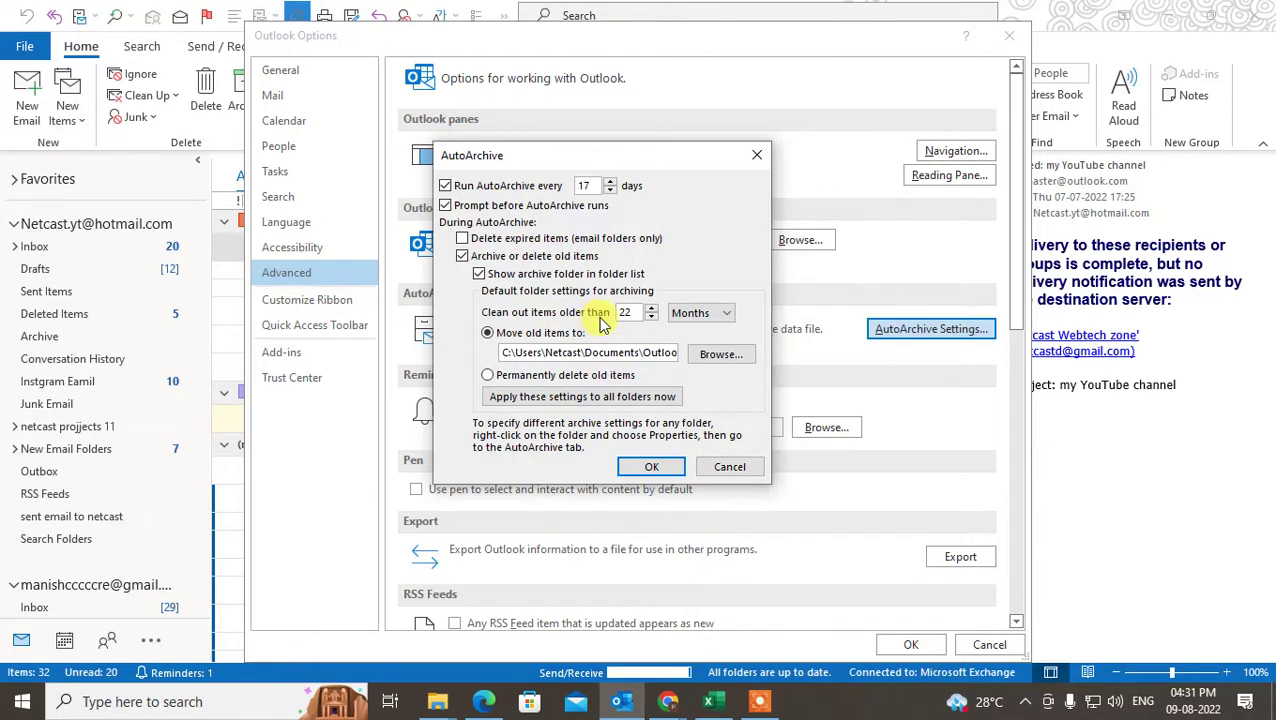
Set 'Clean out items older than' to 24 Months.
{"action": "left_click", "coordinate": [721, 313]}
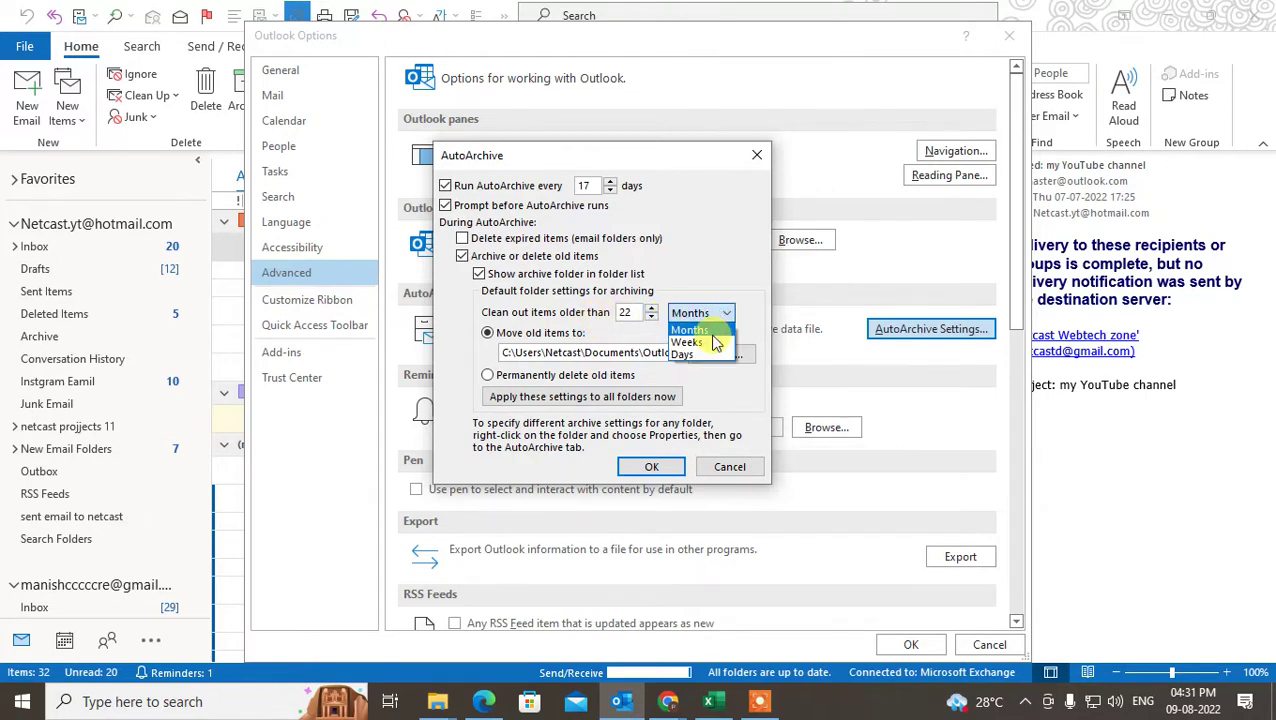
{"action": "left_click", "coordinate": [651, 317]}
{"action": "left_click", "coordinate": [651, 317]}
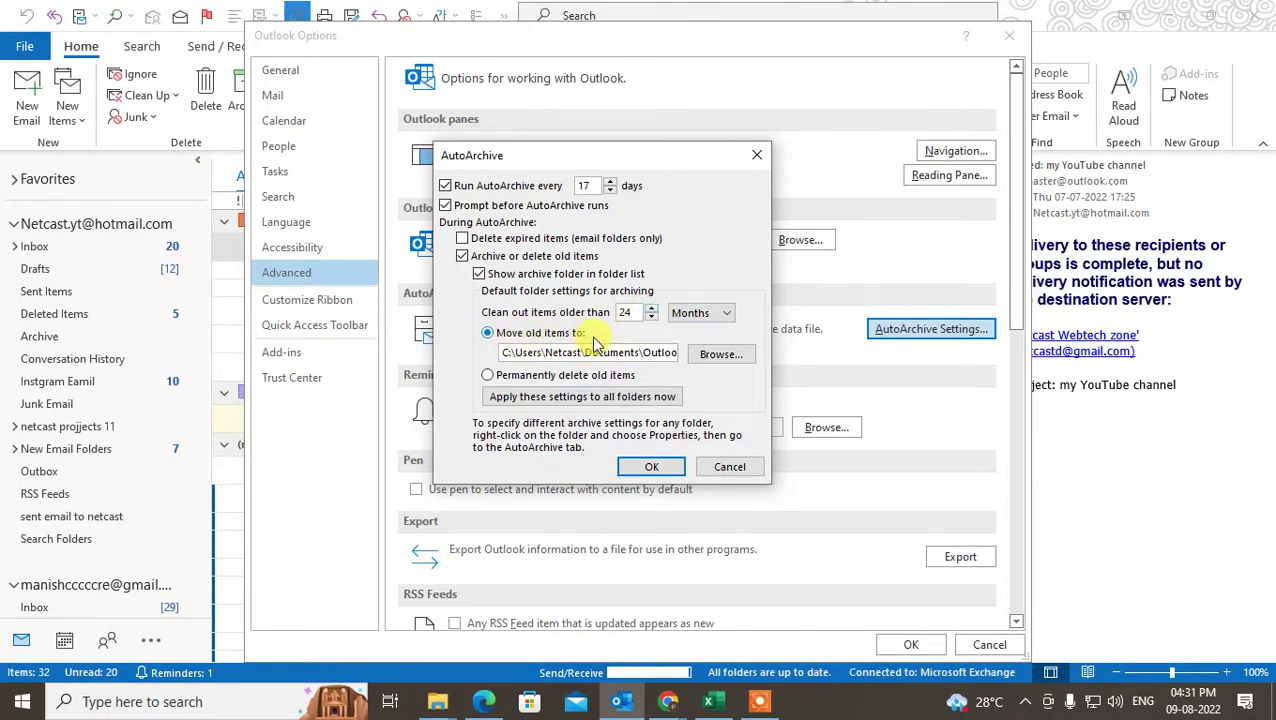
{"action": "left_click", "coordinate": [713, 352]}
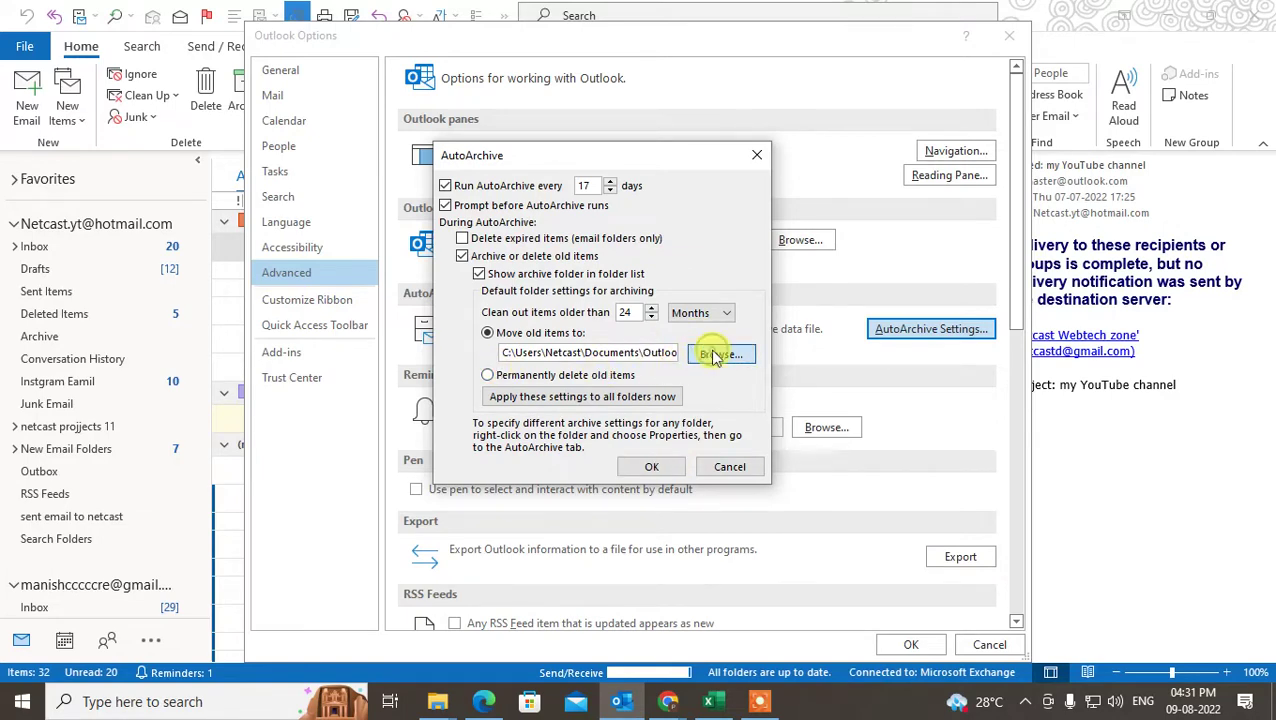
Replace archive1 with the archive file name 'new auto archive fle' in Outlook Files.
{"action": "scroll", "coordinate": [860, 400], "scroll_direction": "down", "scroll_amount": 2}
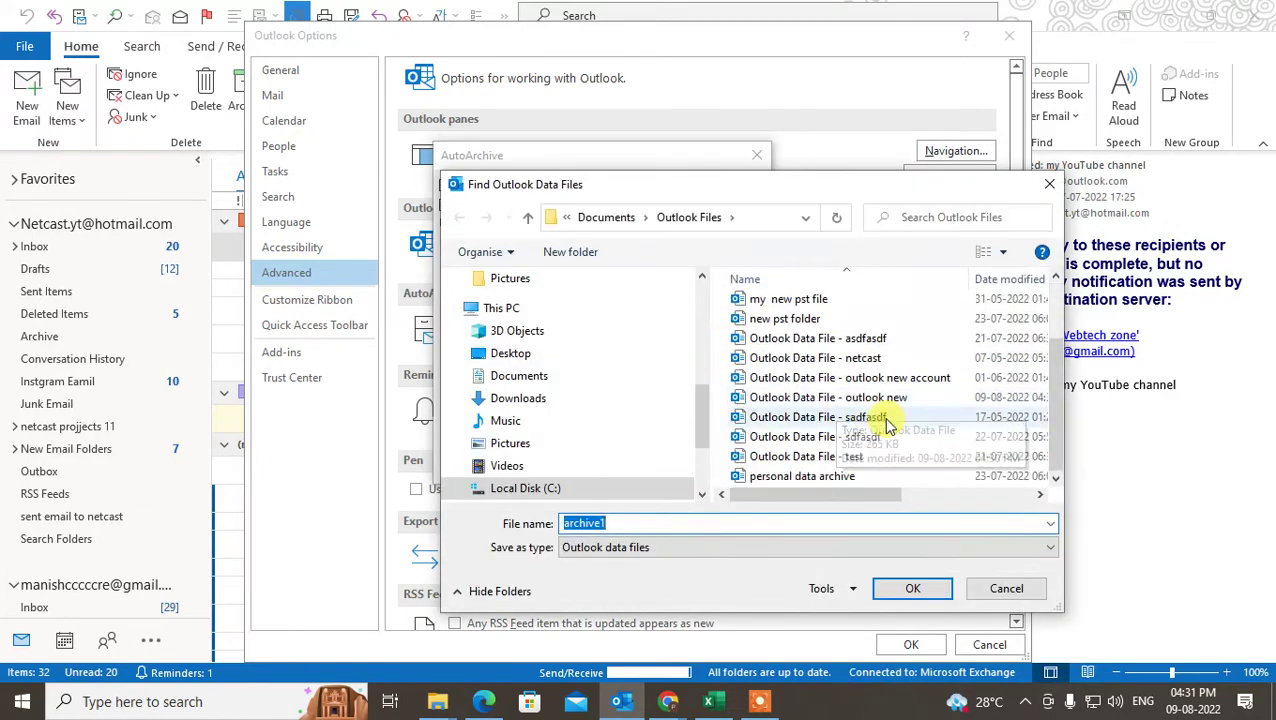
{"action": "scroll", "coordinate": [890, 425], "scroll_direction": "up", "scroll_amount": 2}
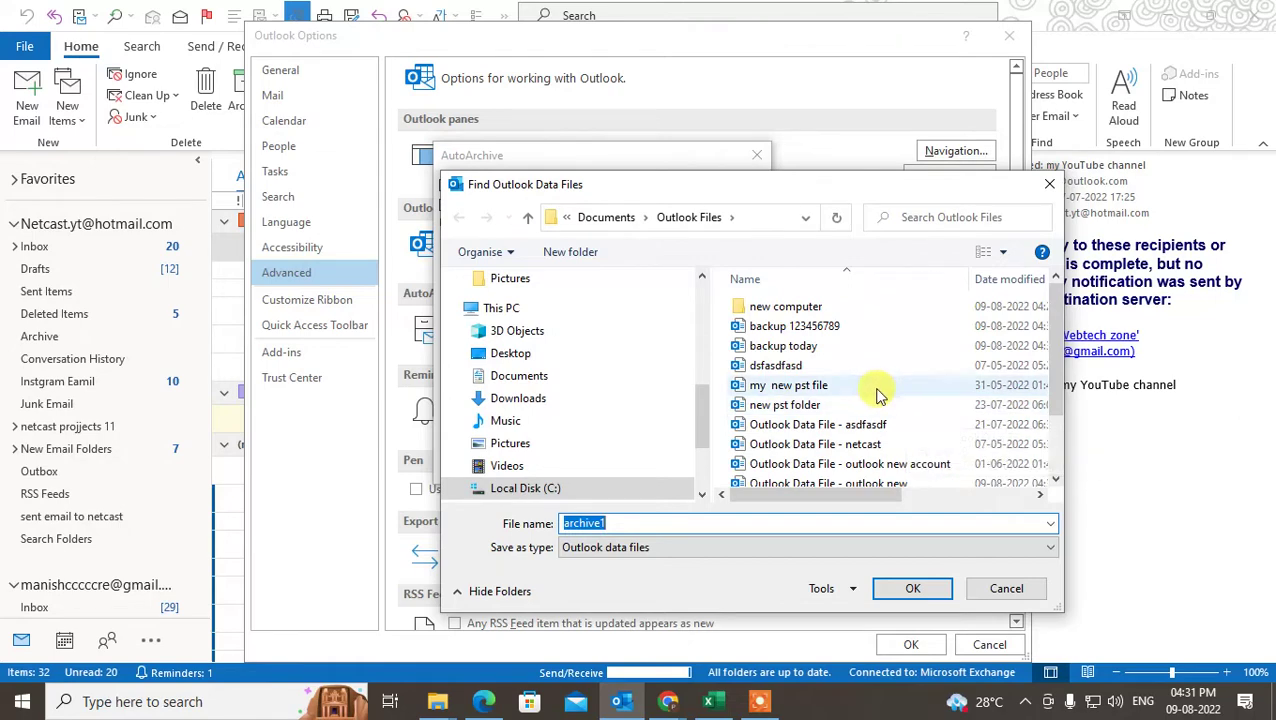
{"action": "scroll", "coordinate": [870, 400], "scroll_direction": "down", "scroll_amount": 2}
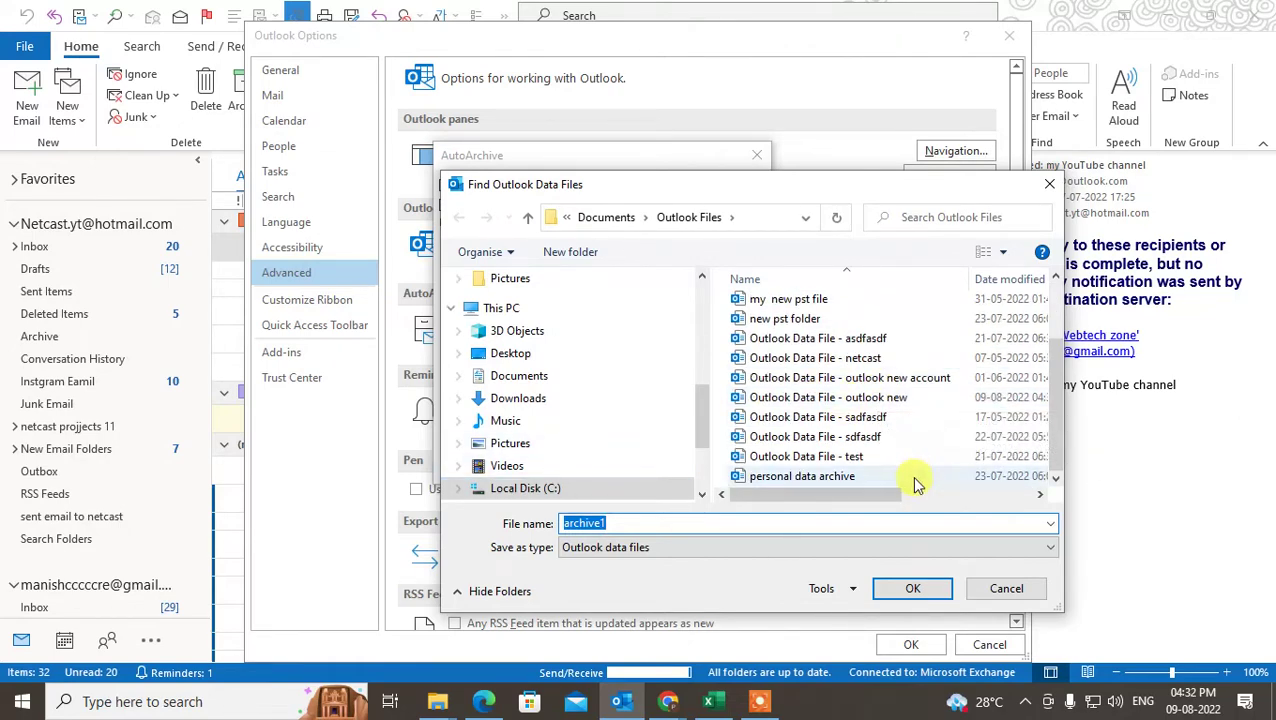
{"action": "left_click", "coordinate": [688, 521]}
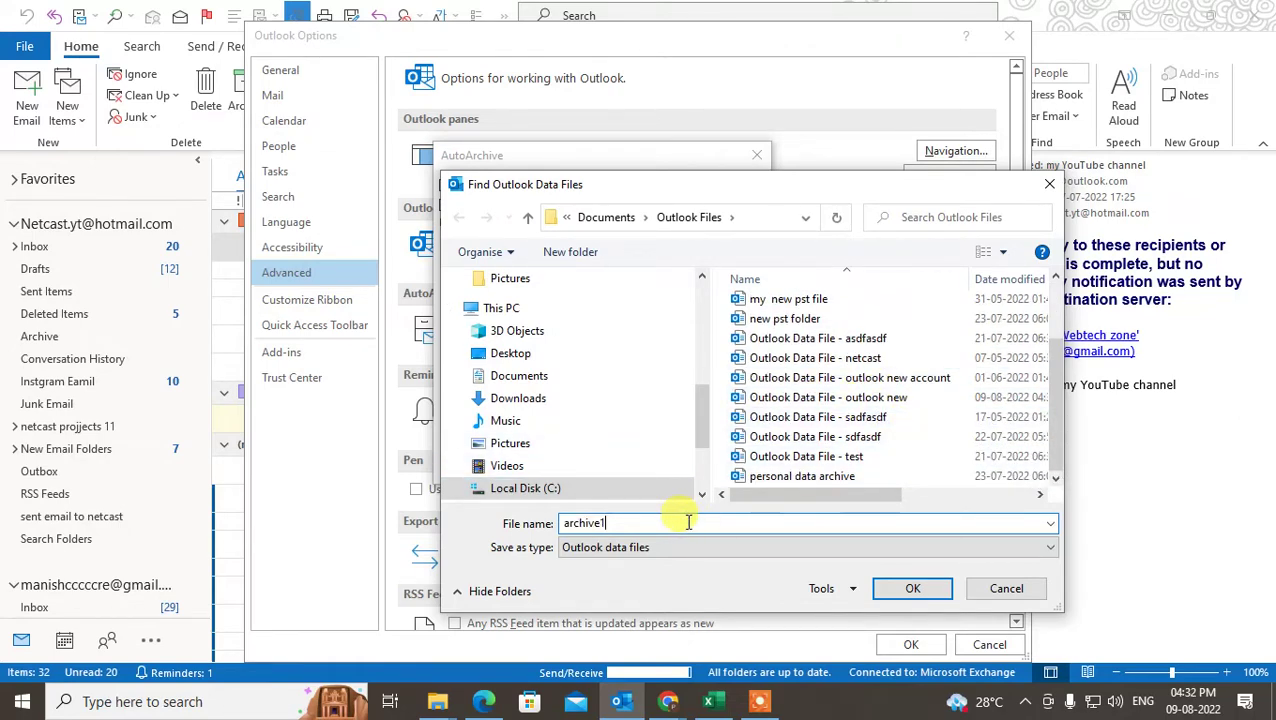
{"action": "double_click", "coordinate": [688, 521]}
{"action": "type", "text": "new auto"}
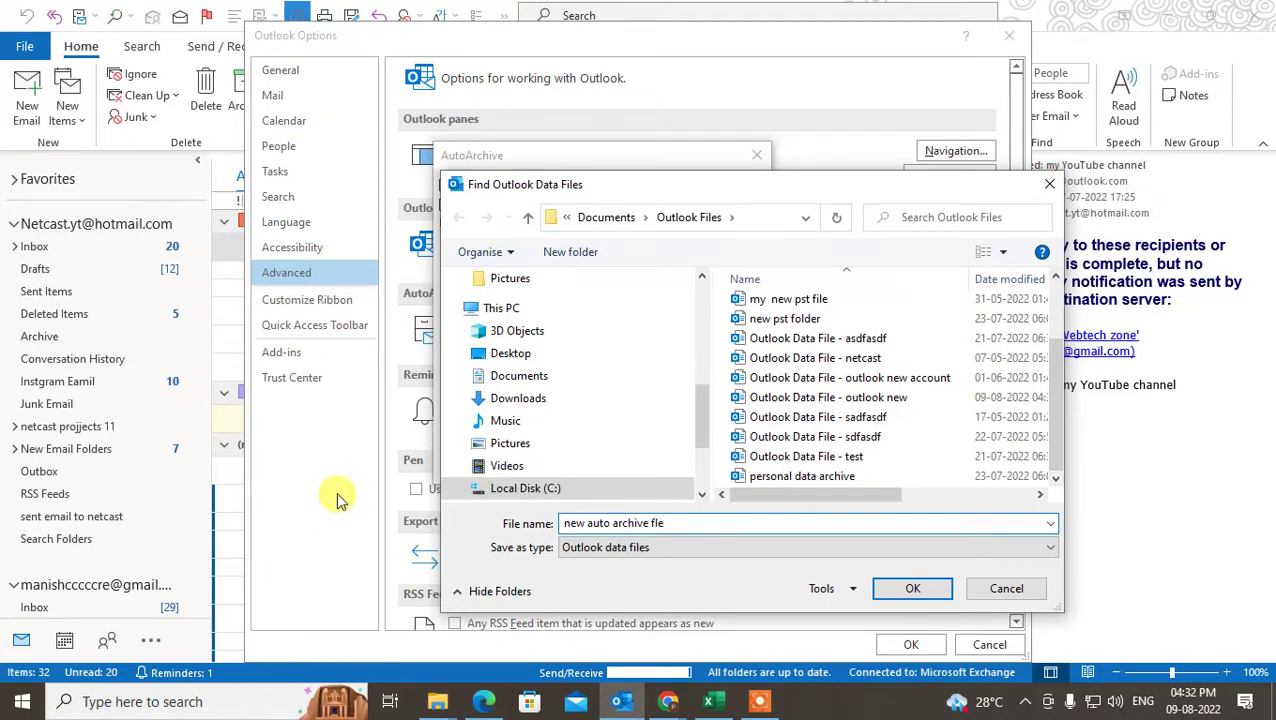
{"action": "left_click", "coordinate": [914, 589]}
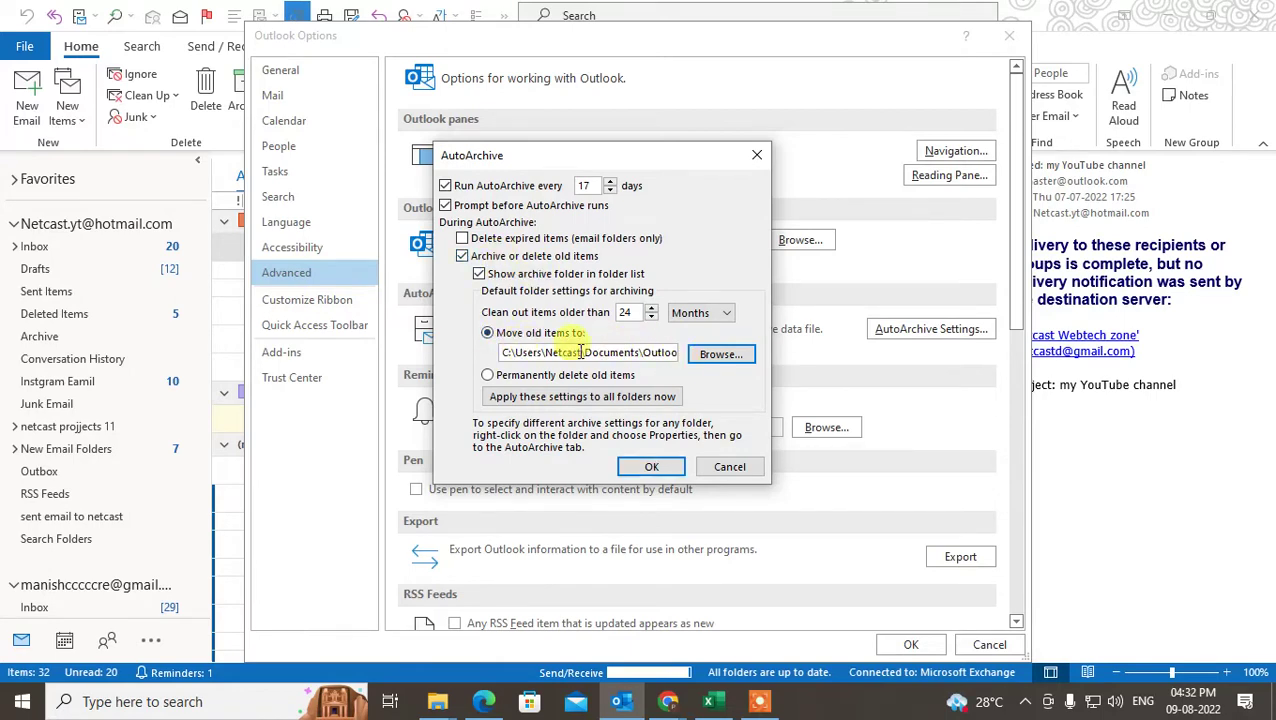
Re-accept the archive data file and check the new file name at the path's end.
{"action": "left_click", "coordinate": [724, 360]}
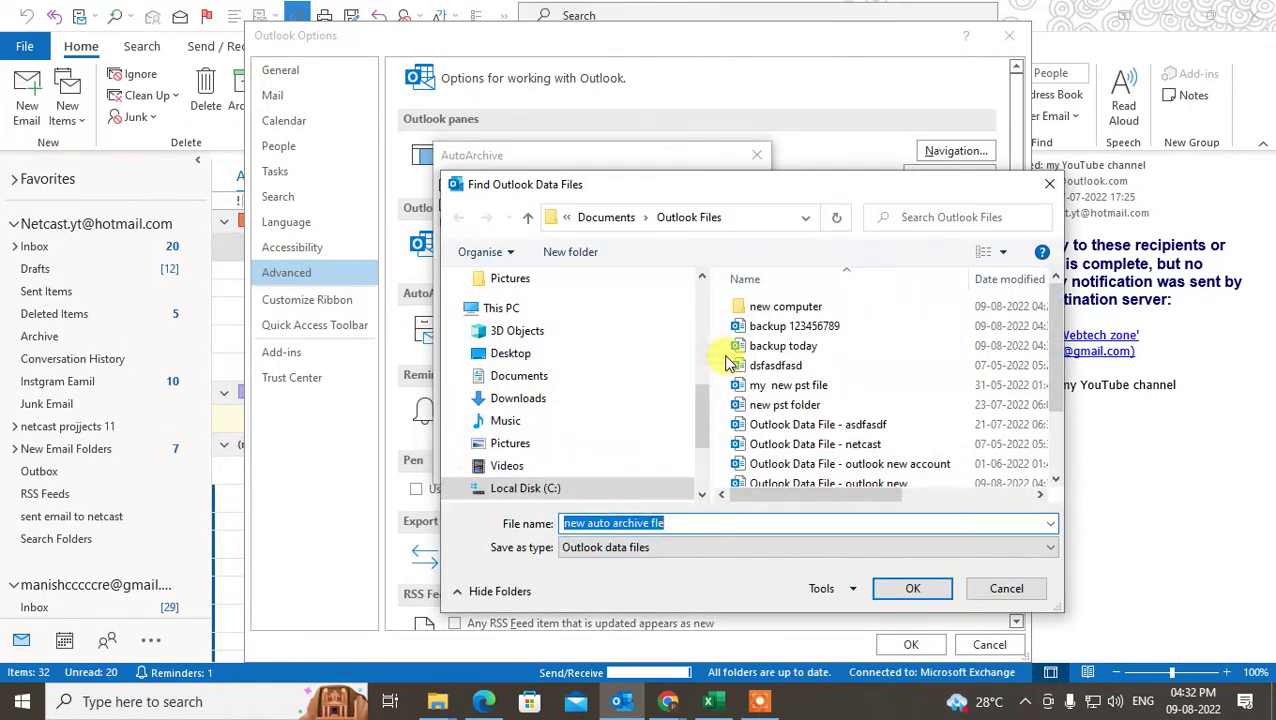
{"action": "left_click", "coordinate": [911, 588]}
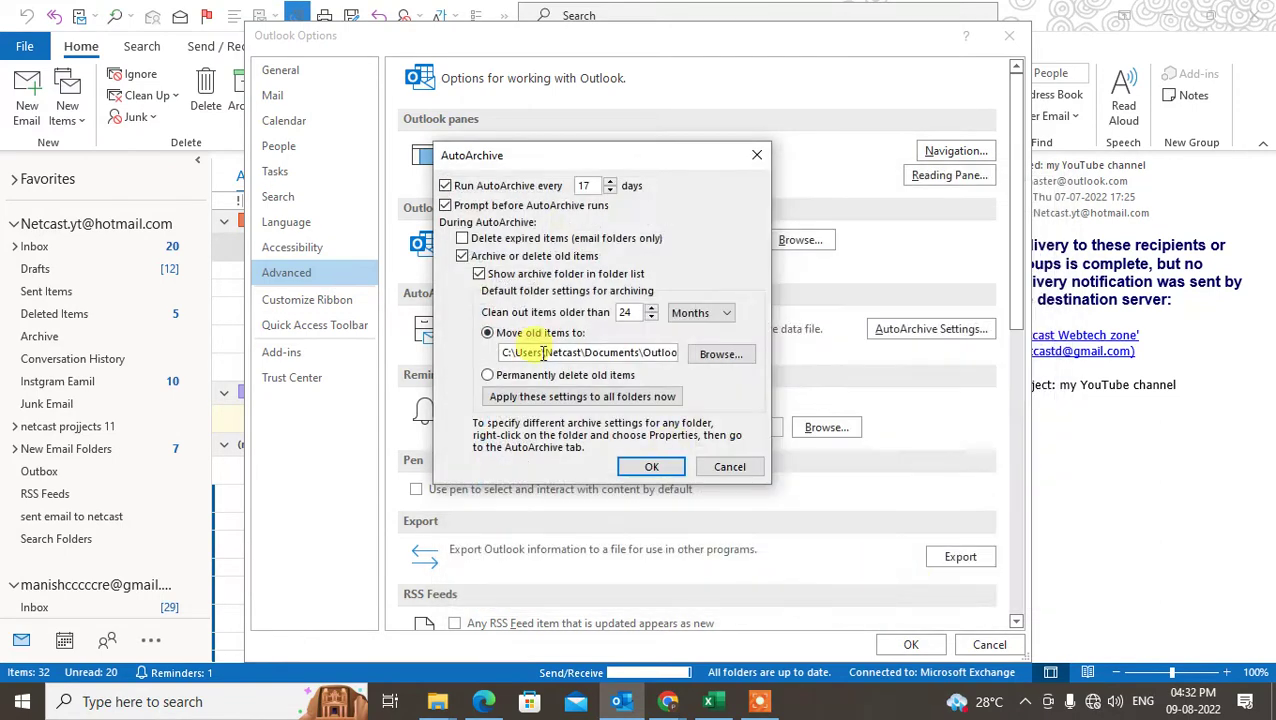
{"action": "left_click", "coordinate": [621, 353]}
{"action": "key", "text": "Right"}
{"action": "key", "text": "Right"}
{"action": "key", "text": "Right"}
{"action": "key", "text": "Right"}
{"action": "key", "text": "Right"}
{"action": "key", "text": "Right"}
{"action": "key", "text": "Right"}
{"action": "key", "text": "Right"}
{"action": "key", "text": "Right"}
{"action": "key", "text": "Right"}
{"action": "key", "text": "Right"}
{"action": "key", "text": "Right"}
{"action": "key", "text": "Right"}
{"action": "key", "text": "Right"}
{"action": "key", "text": "Right"}
{"action": "key", "text": "Right"}
{"action": "key", "text": "Right"}
{"action": "key", "text": "Right"}
{"action": "key", "text": "Right"}
{"action": "key", "text": "Right"}
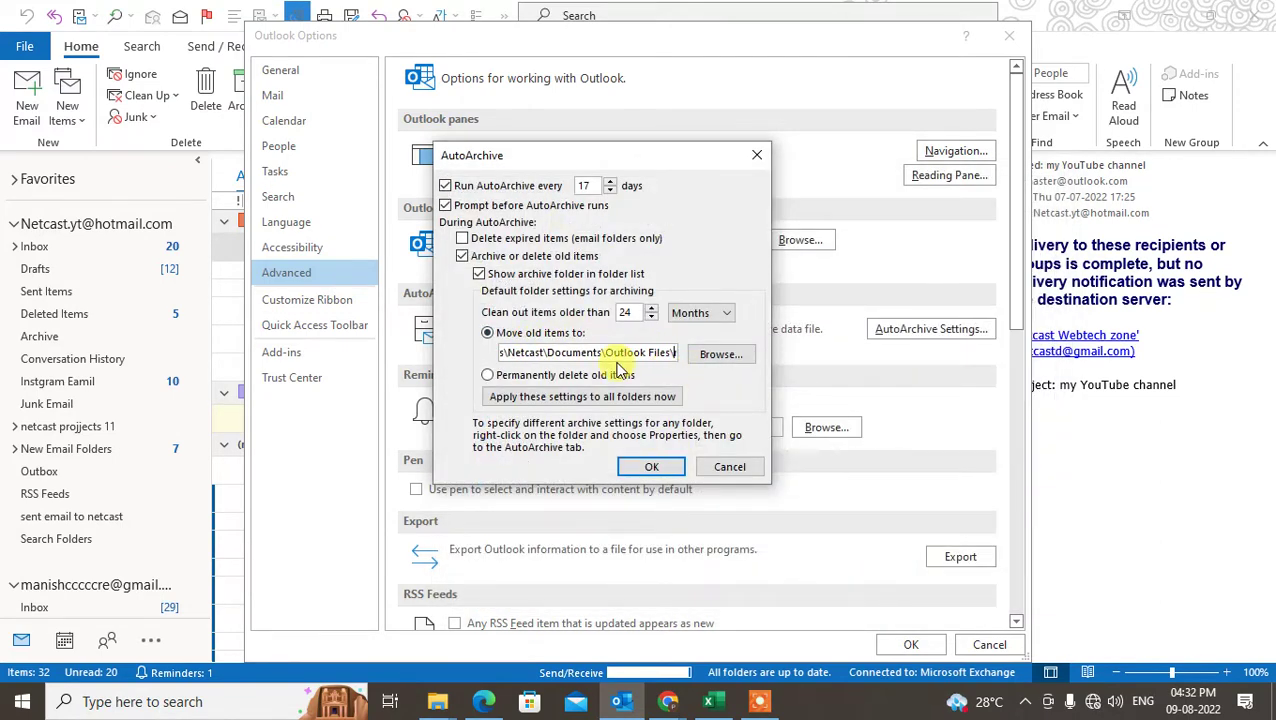
{"action": "left_click_drag", "start_coordinate": [558, 352], "coordinate": [633, 352]}
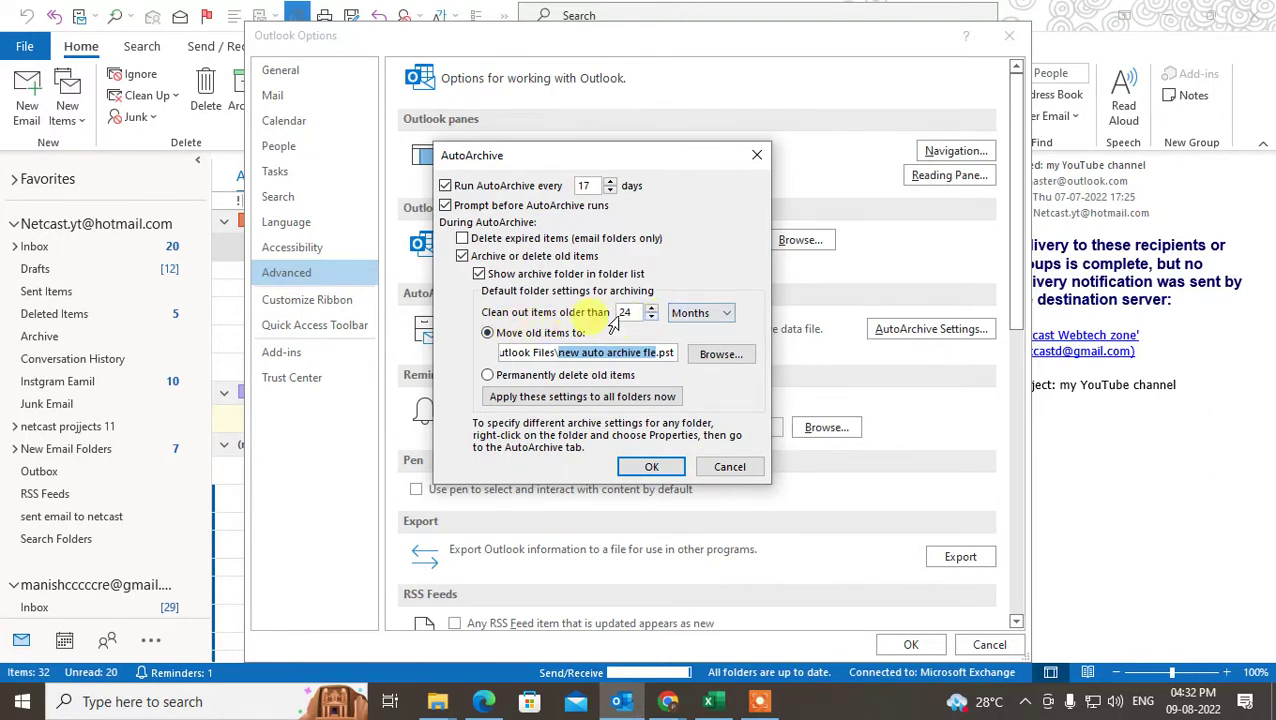
{"action": "key", "text": "Tab"}
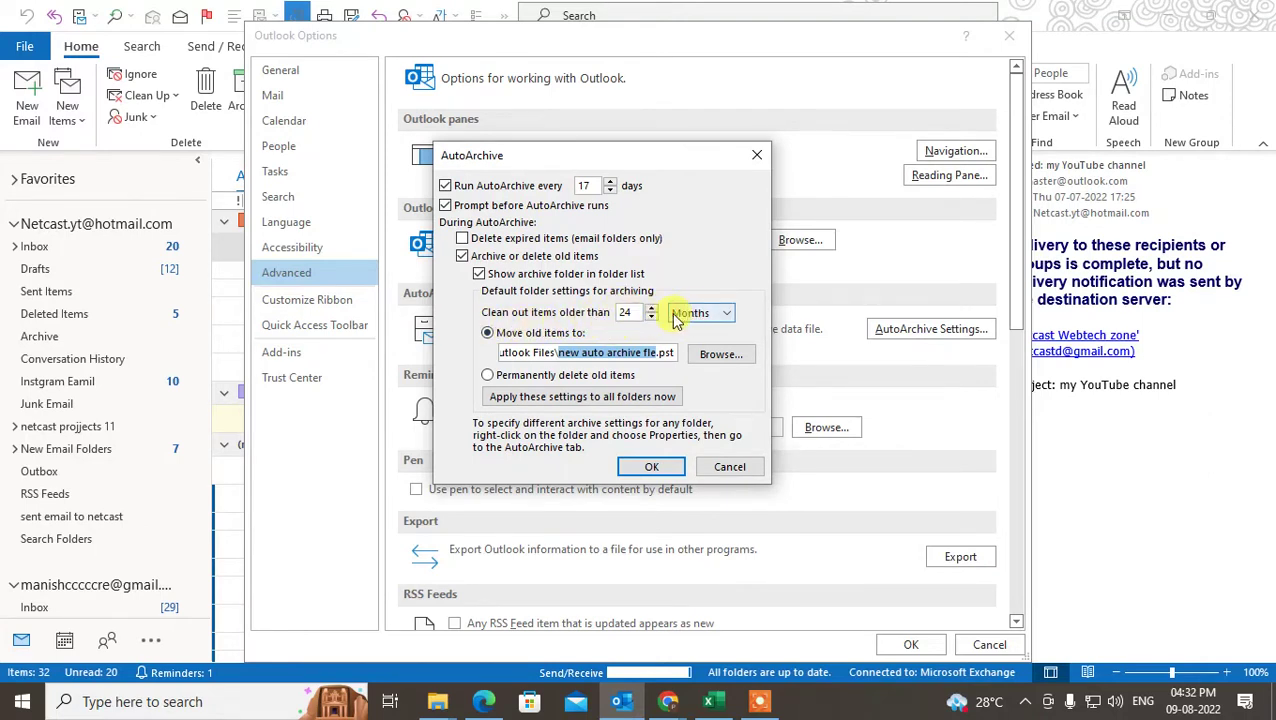
Toggle between permanently deleting and moving old items, leaving moving to a file selected.
{"action": "left_click", "coordinate": [490, 377]}
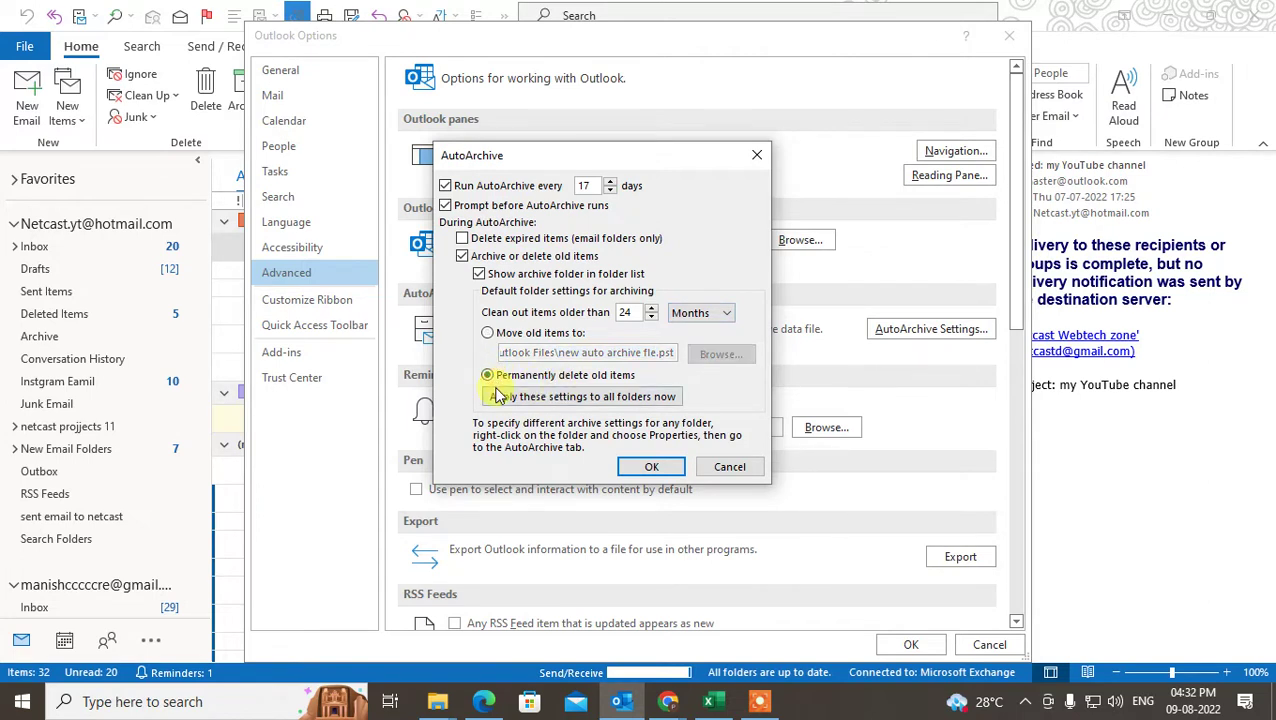
{"action": "left_click", "coordinate": [487, 332]}
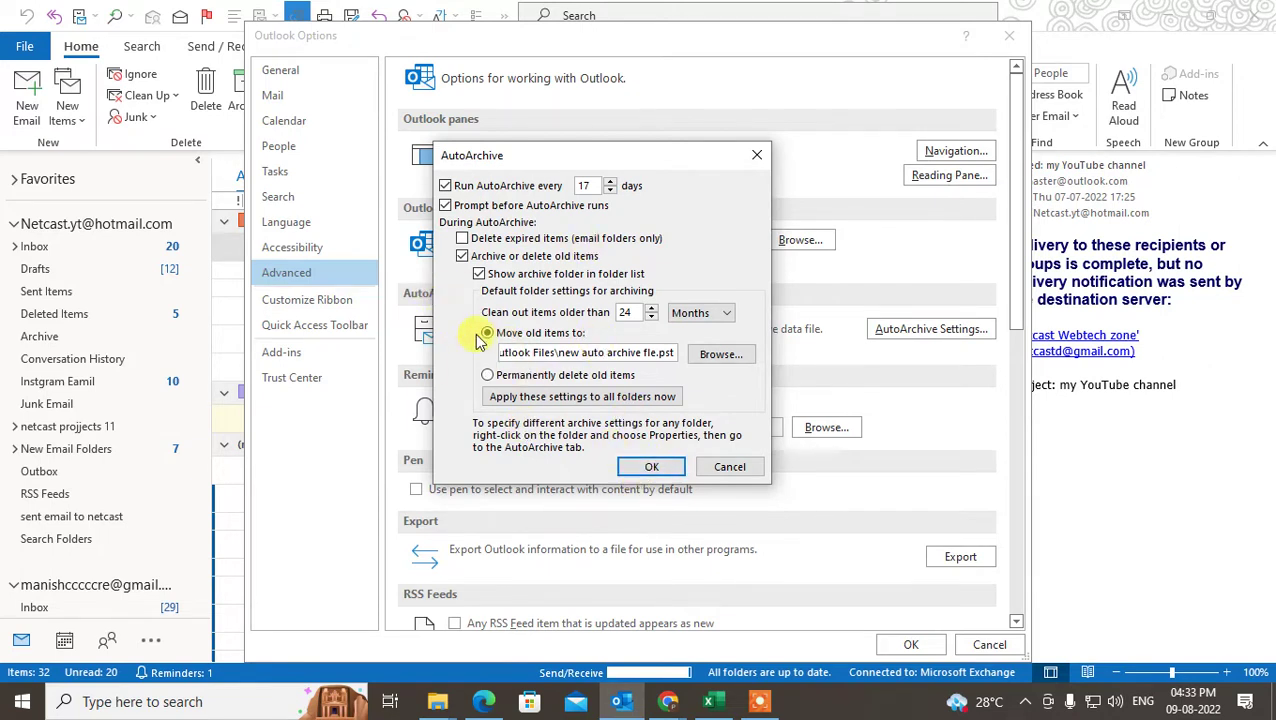
{"action": "double_click", "coordinate": [565, 354]}
{"action": "left_click_drag", "start_coordinate": [565, 354], "coordinate": [656, 355]}
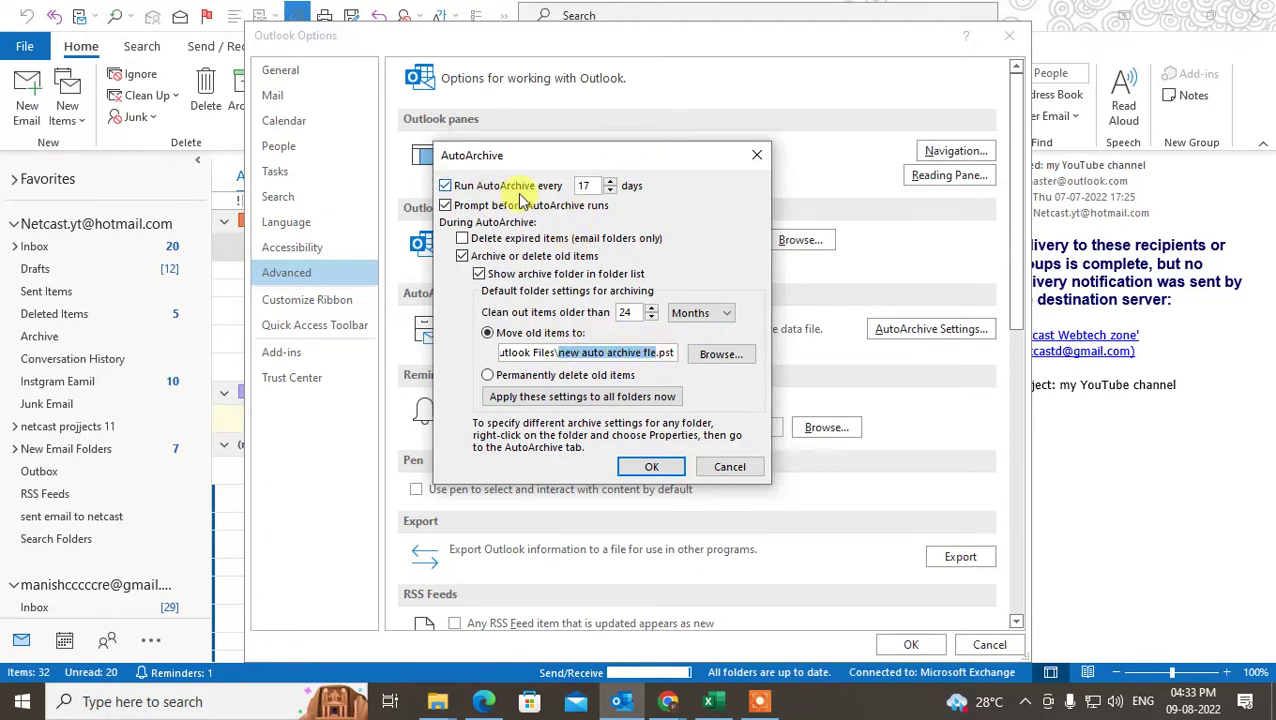
{"action": "left_click", "coordinate": [609, 186]}
Cancel the AutoArchive changes and close Outlook Options, returning to Account Information.
{"action": "left_click", "coordinate": [718, 467]}
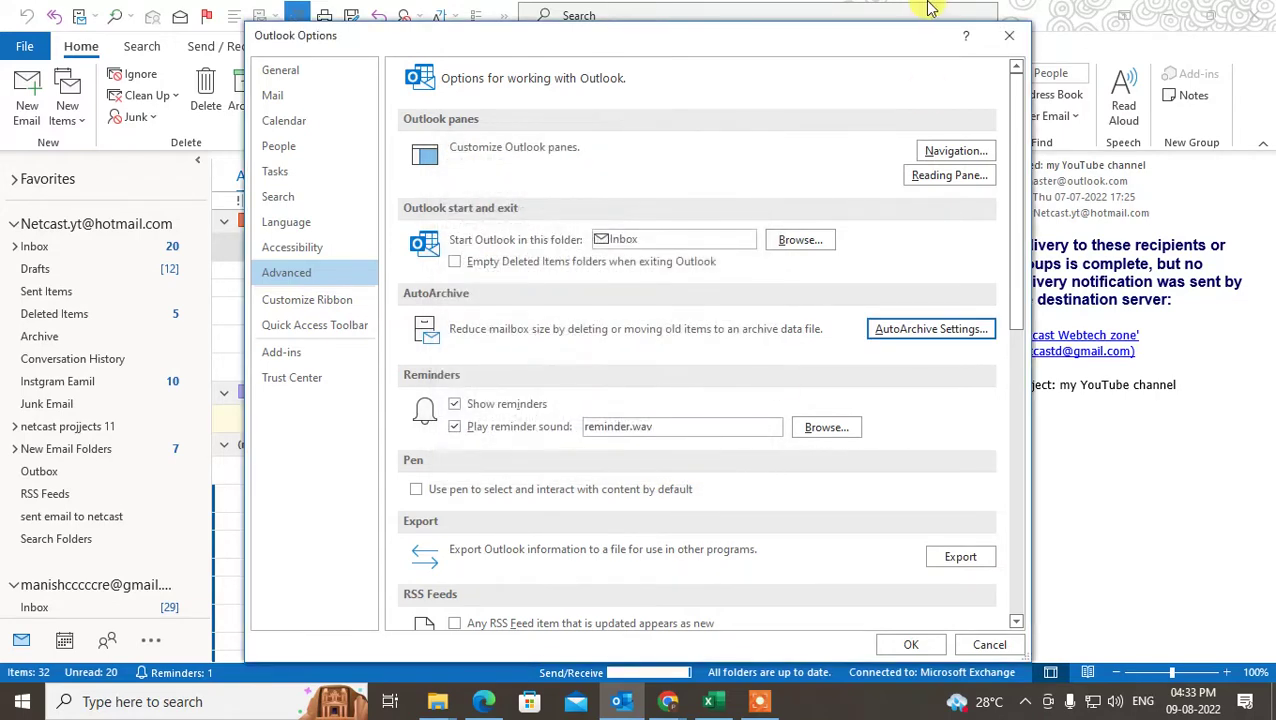
{"action": "left_click", "coordinate": [1012, 38]}
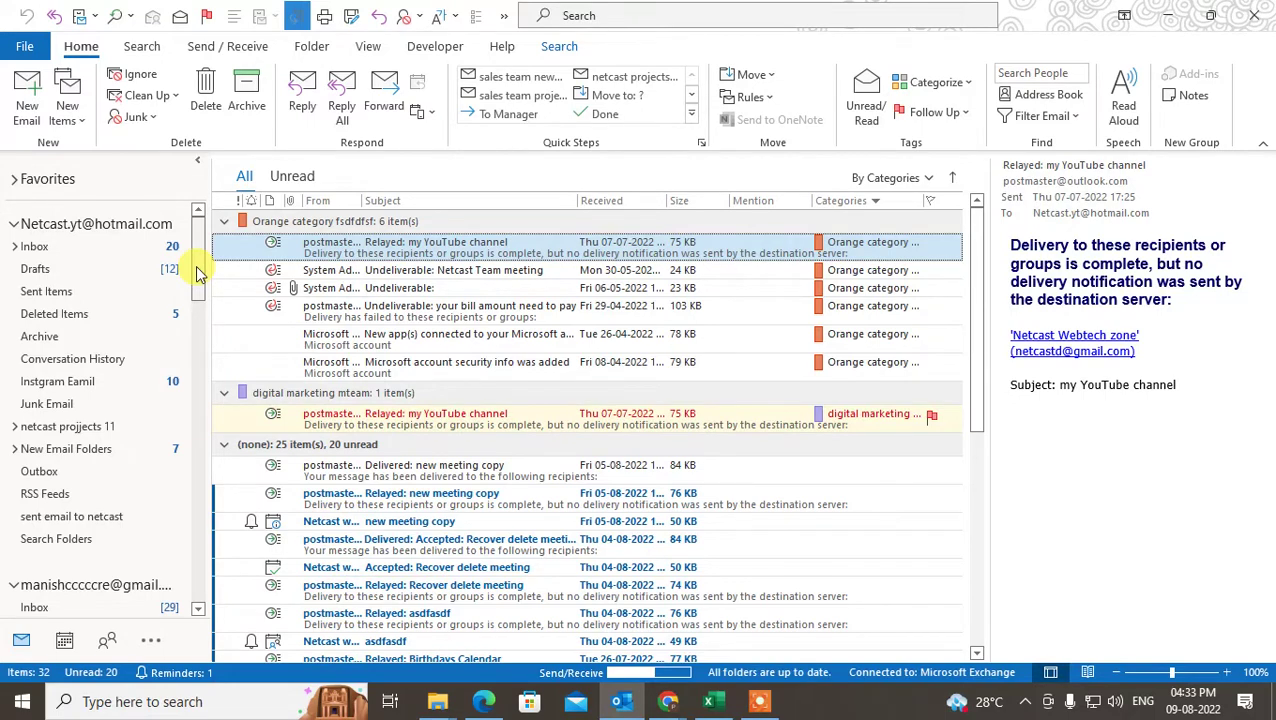
{"action": "left_click", "coordinate": [24, 46]}
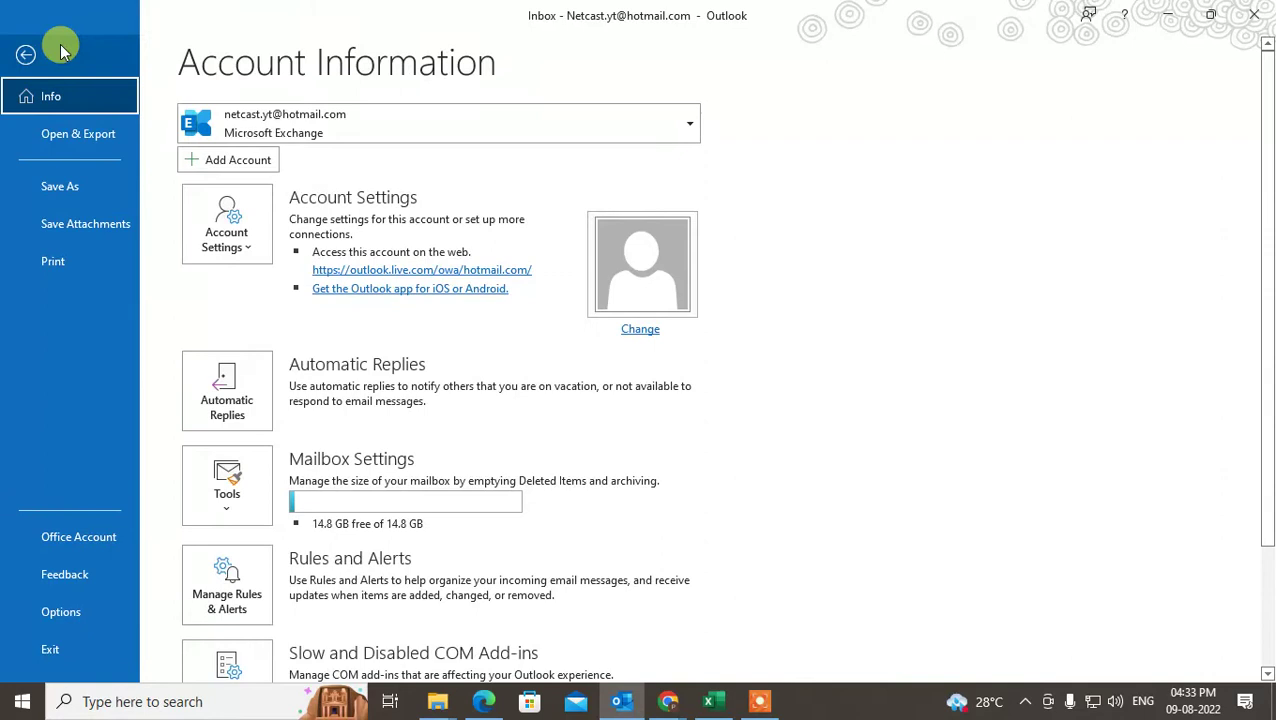
With the Exchange account selected, launch Clean Up Old Items from the mailbox cleanup tools.
{"action": "left_click", "coordinate": [295, 133]}
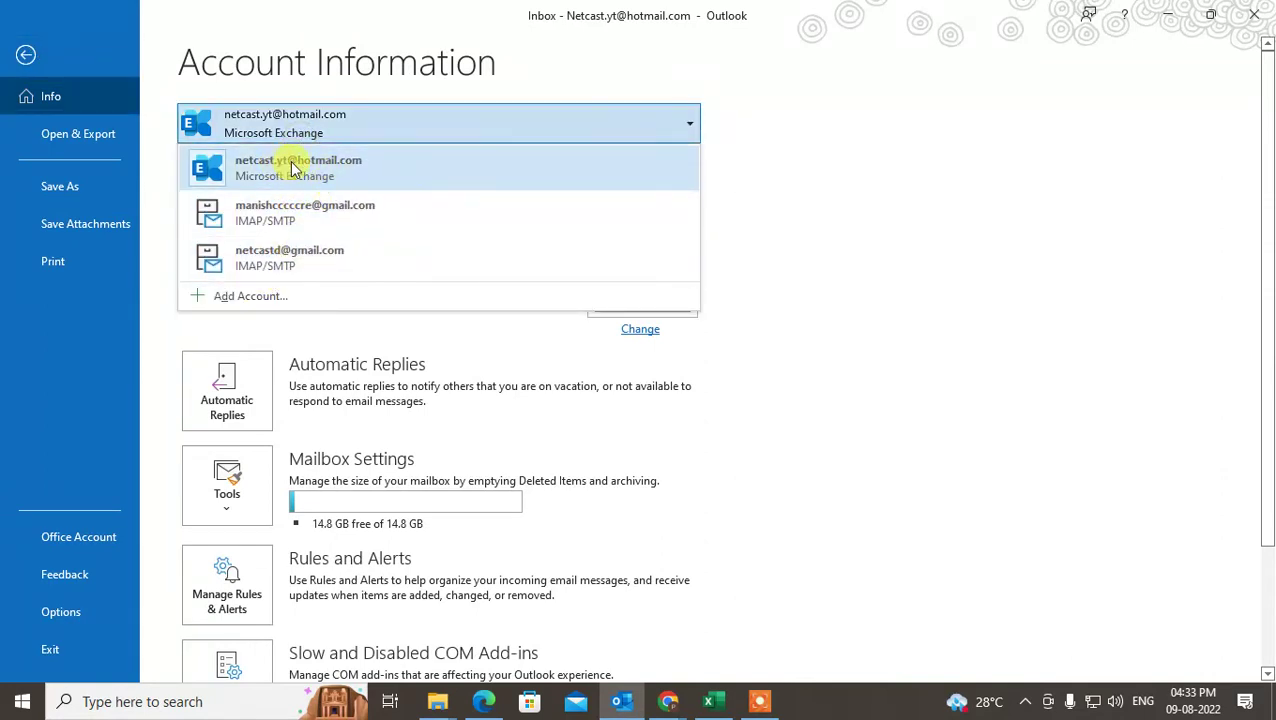
{"action": "left_click", "coordinate": [806, 179]}
{"action": "scroll", "coordinate": [390, 528], "scroll_direction": "down", "scroll_amount": 1}
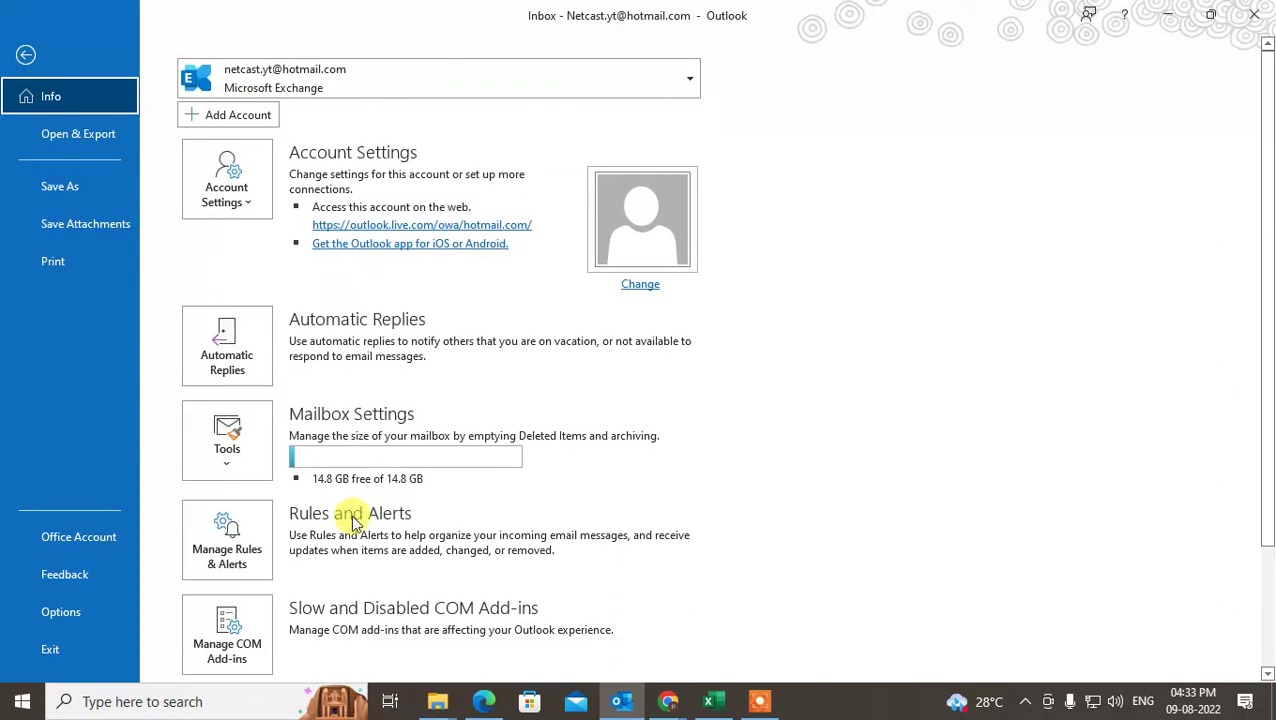
{"action": "left_click", "coordinate": [253, 478]}
{"action": "scroll", "coordinate": [297, 473], "scroll_direction": "down", "scroll_amount": 1}
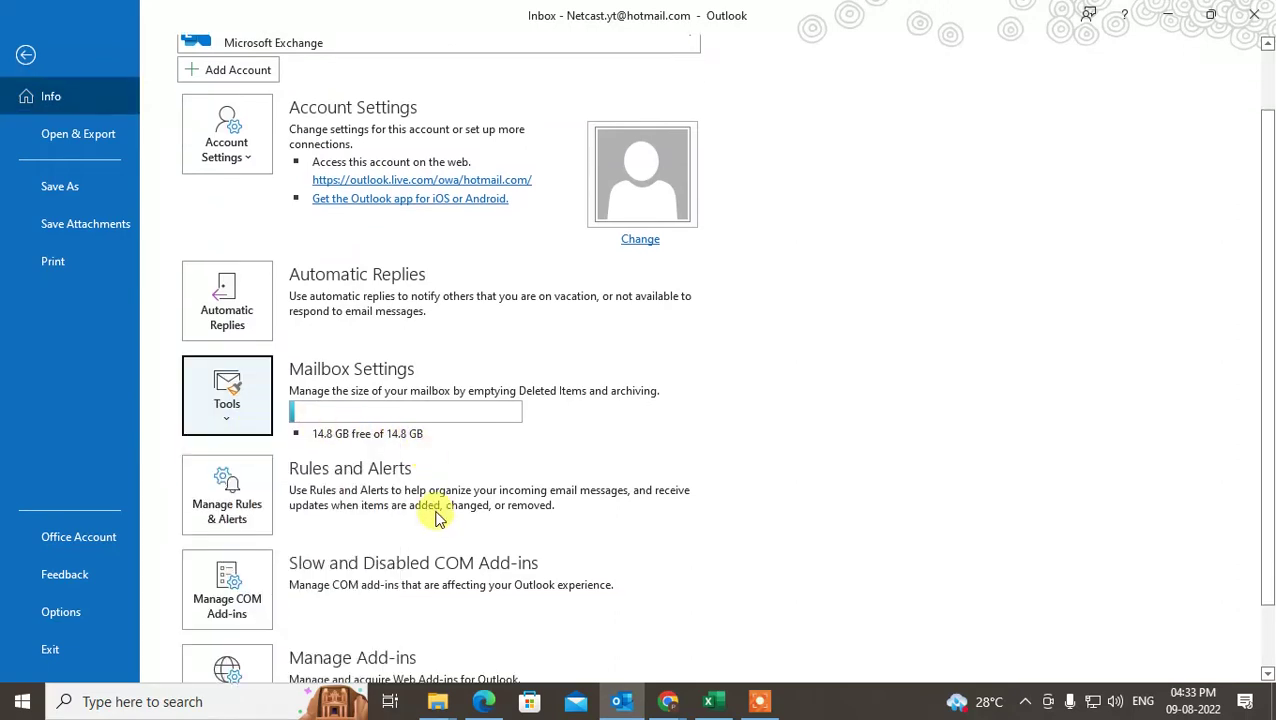
{"action": "left_click", "coordinate": [216, 398]}
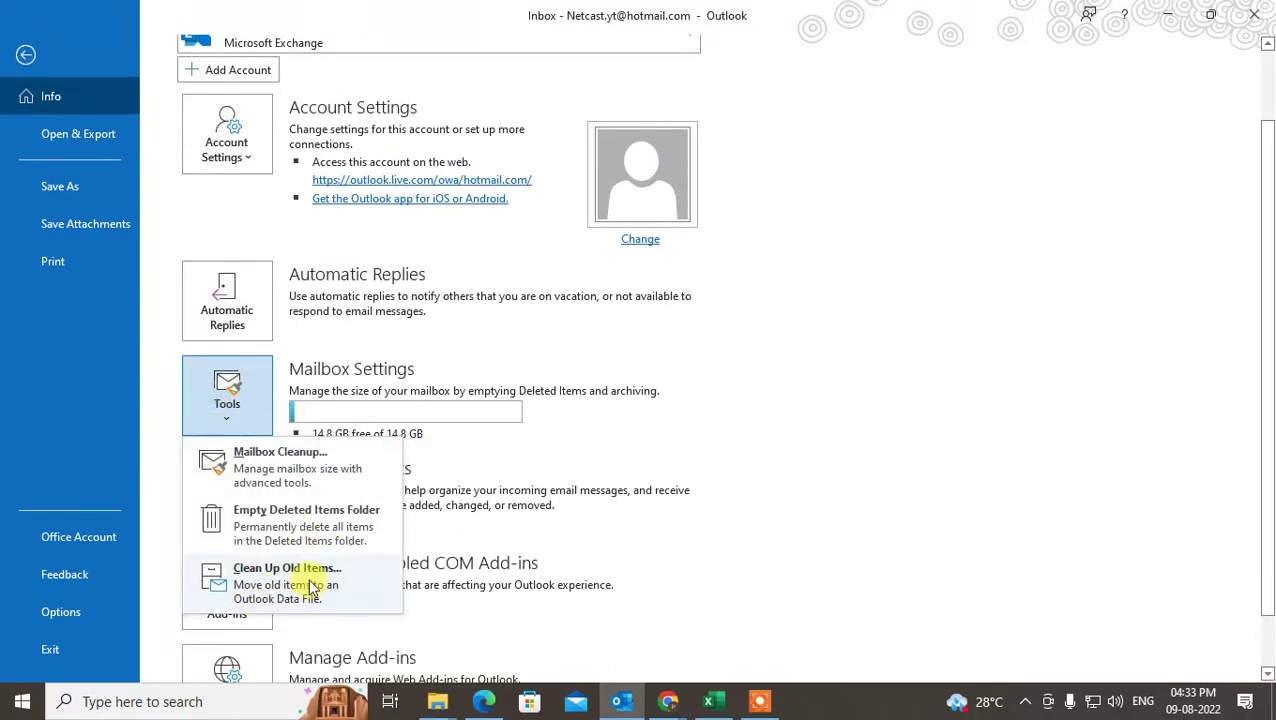
{"action": "left_click", "coordinate": [312, 586]}
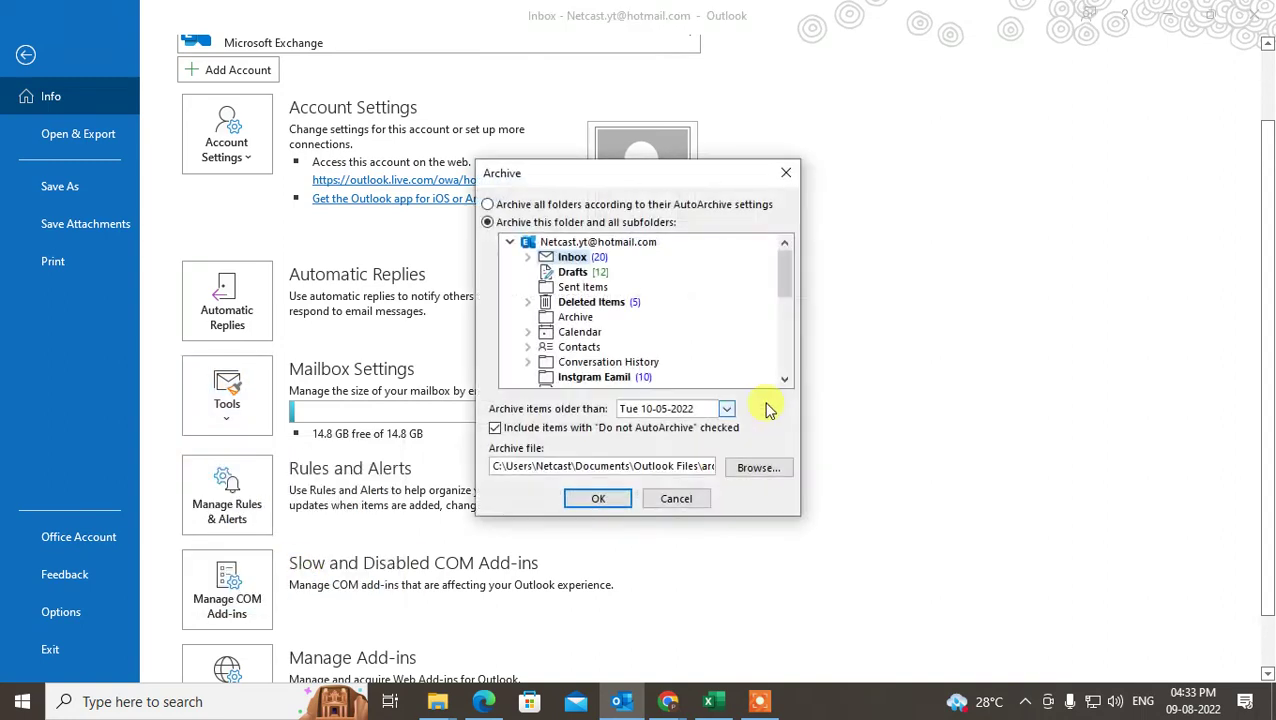
Select the Exchange account and choose 'Archive this folder and all subfolders'.
{"action": "left_click", "coordinate": [510, 242]}
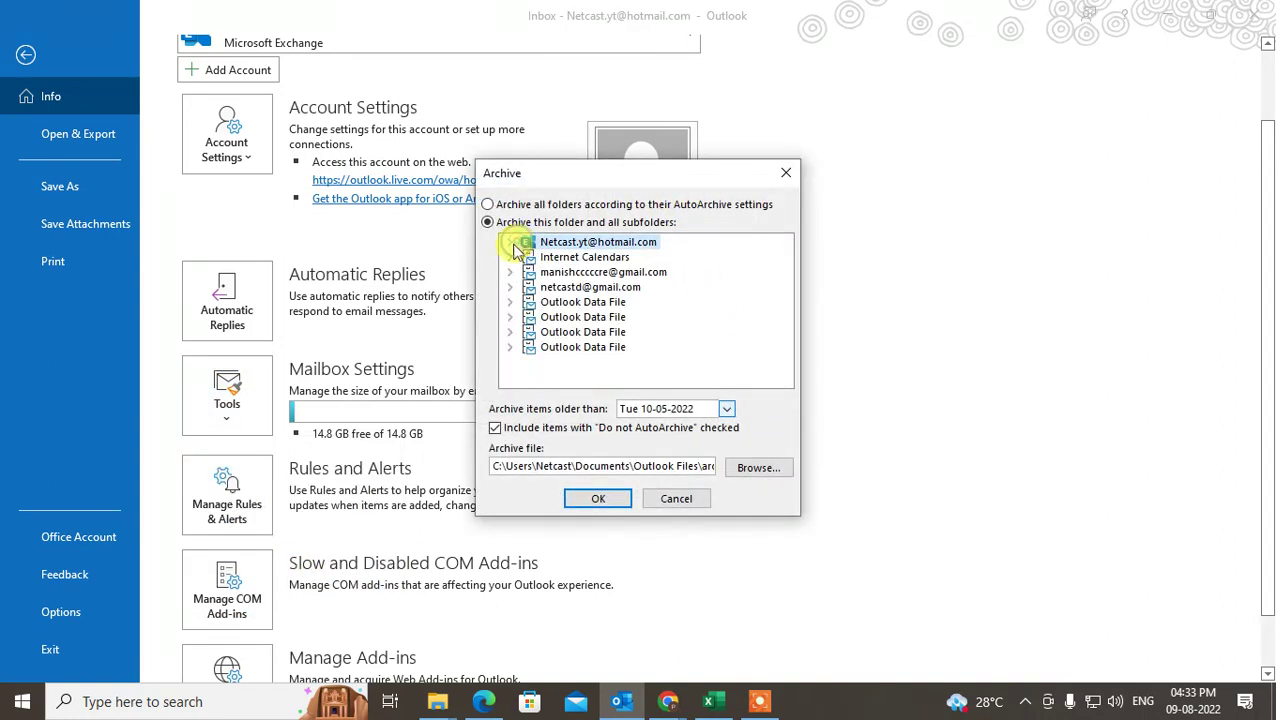
{"action": "left_click", "coordinate": [508, 274]}
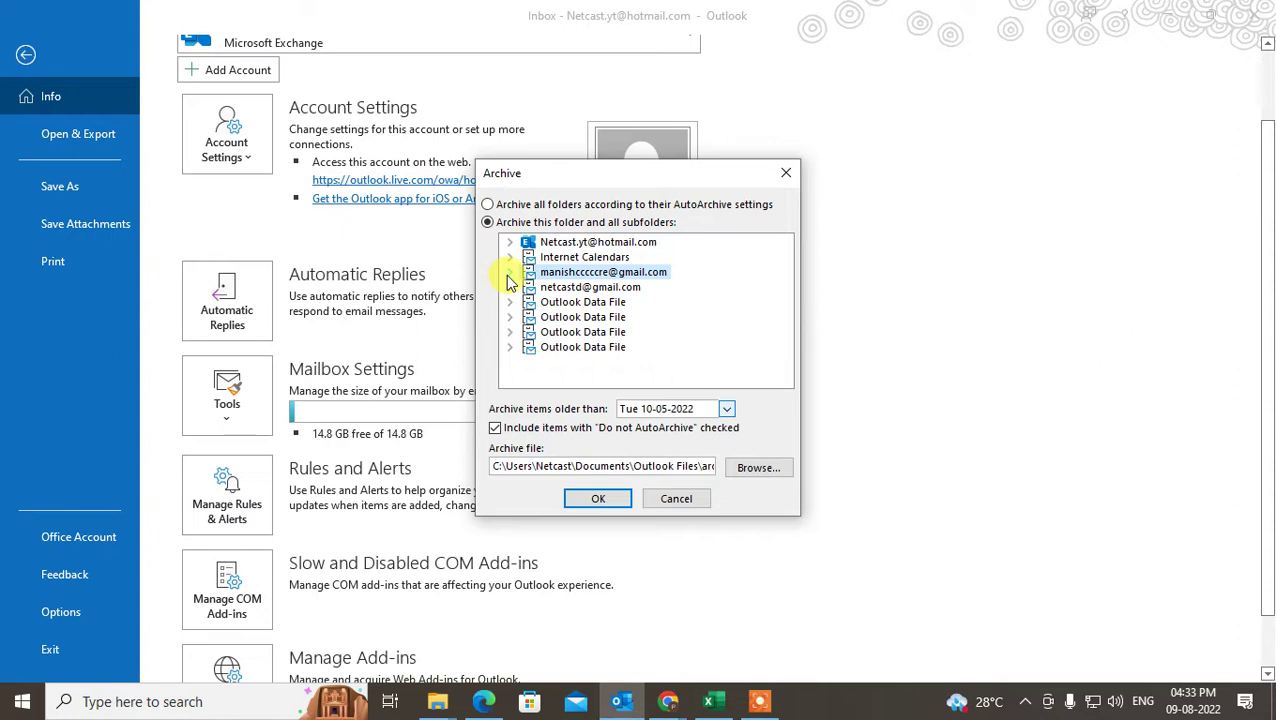
{"action": "left_click", "coordinate": [510, 242]}
{"action": "left_click", "coordinate": [612, 243]}
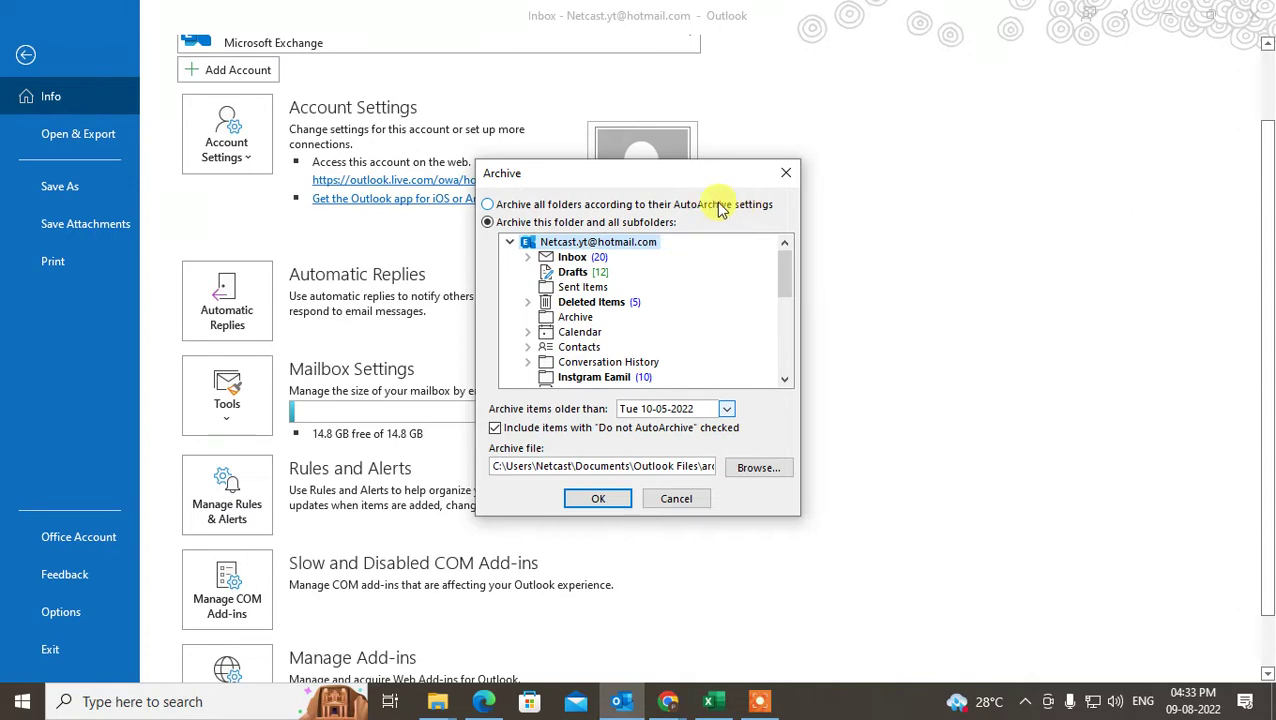
{"action": "left_click", "coordinate": [498, 206]}
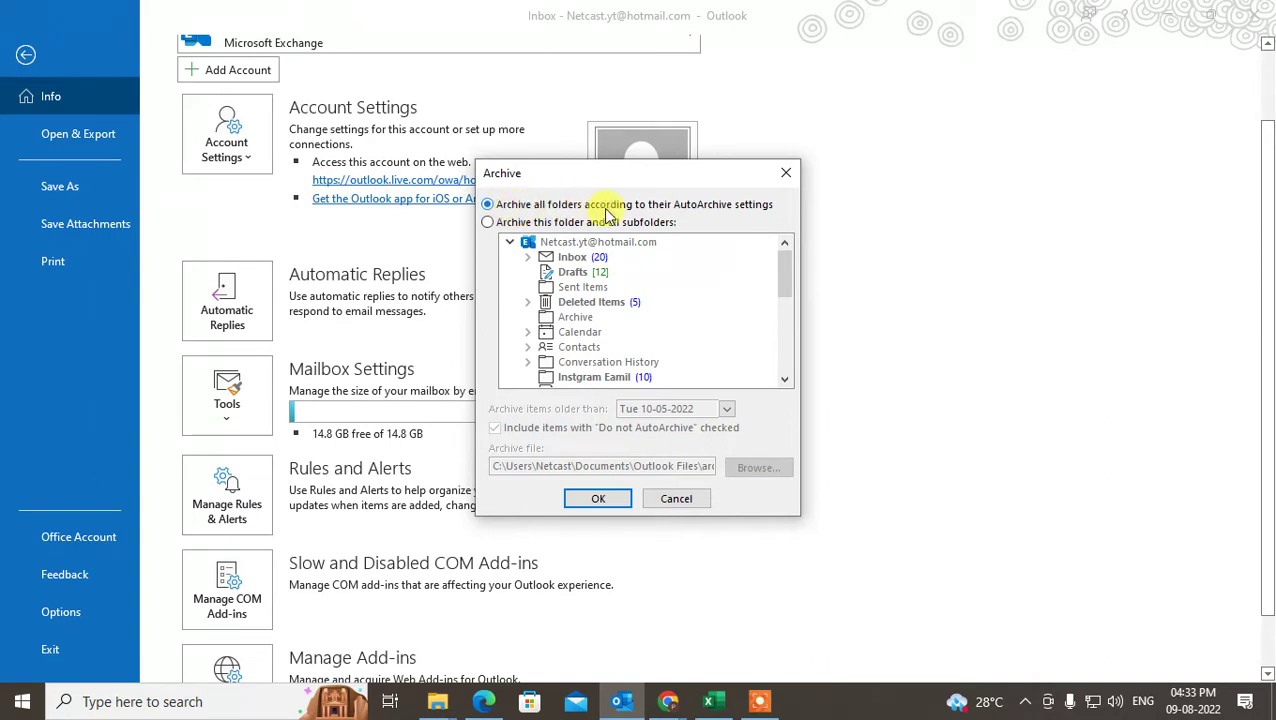
{"action": "left_click", "coordinate": [489, 223]}
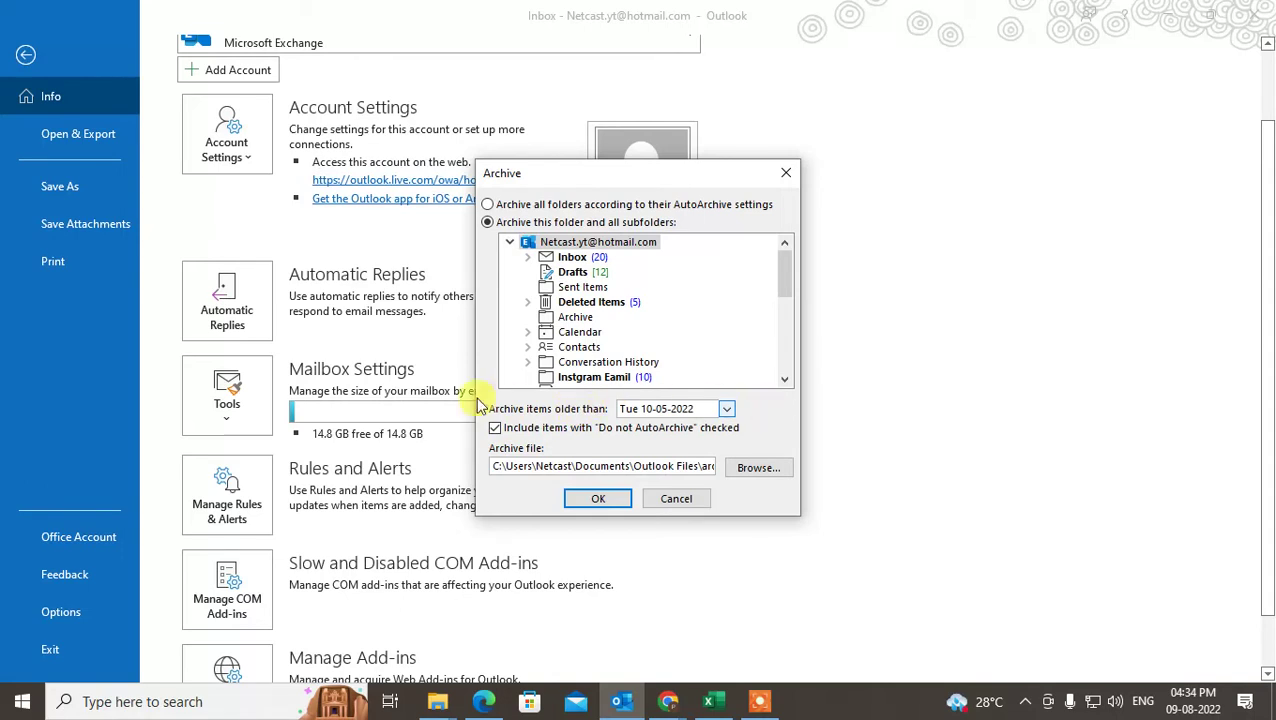
Set 'Archive items older than' to Wed 01-01-2020 in the calendar picker.
{"action": "left_click", "coordinate": [727, 409]}
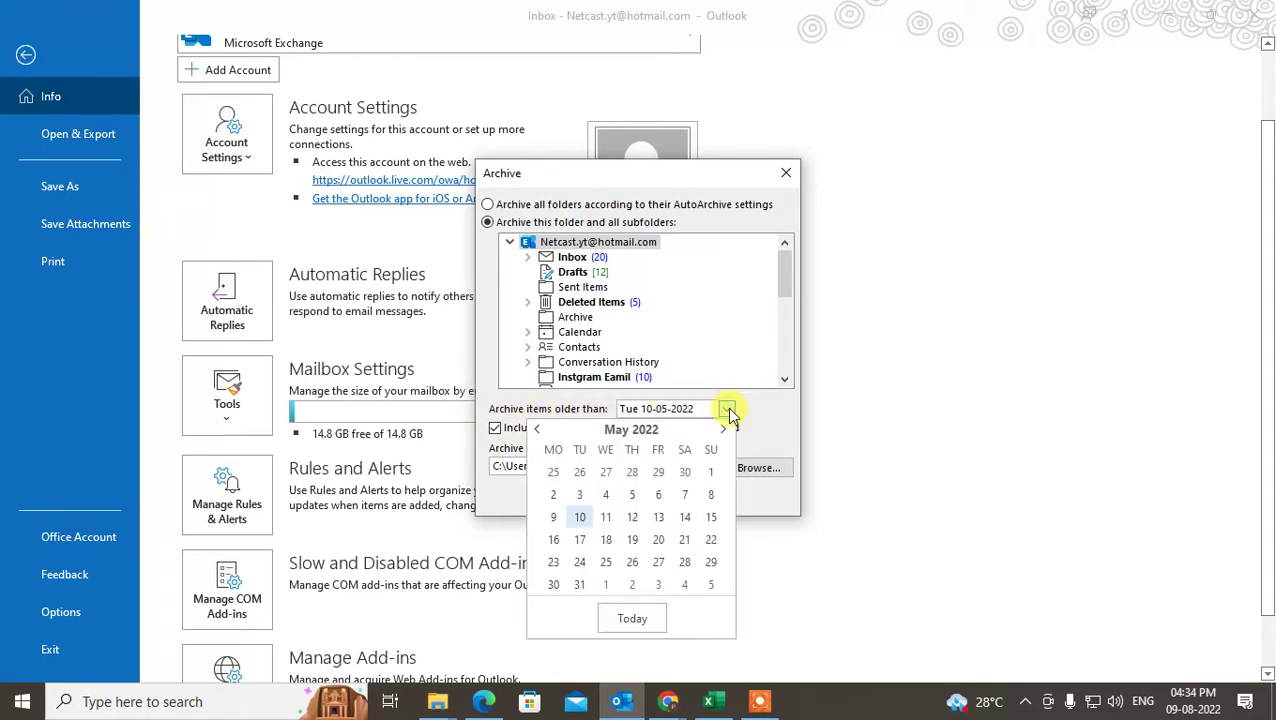
{"action": "double_click", "coordinate": [540, 430]}
{"action": "double_click", "coordinate": [540, 430]}
{"action": "double_click", "coordinate": [540, 430]}
{"action": "double_click", "coordinate": [540, 430]}
{"action": "left_click", "coordinate": [540, 430]}
{"action": "double_click", "coordinate": [540, 430]}
{"action": "double_click", "coordinate": [540, 430]}
{"action": "left_click", "coordinate": [540, 430]}
{"action": "double_click", "coordinate": [540, 430]}
{"action": "left_click", "coordinate": [540, 430]}
{"action": "double_click", "coordinate": [540, 430]}
{"action": "double_click", "coordinate": [540, 430]}
{"action": "double_click", "coordinate": [540, 430]}
{"action": "left_click", "coordinate": [540, 430]}
{"action": "double_click", "coordinate": [540, 430]}
{"action": "double_click", "coordinate": [540, 430]}
{"action": "left_click", "coordinate": [540, 430]}
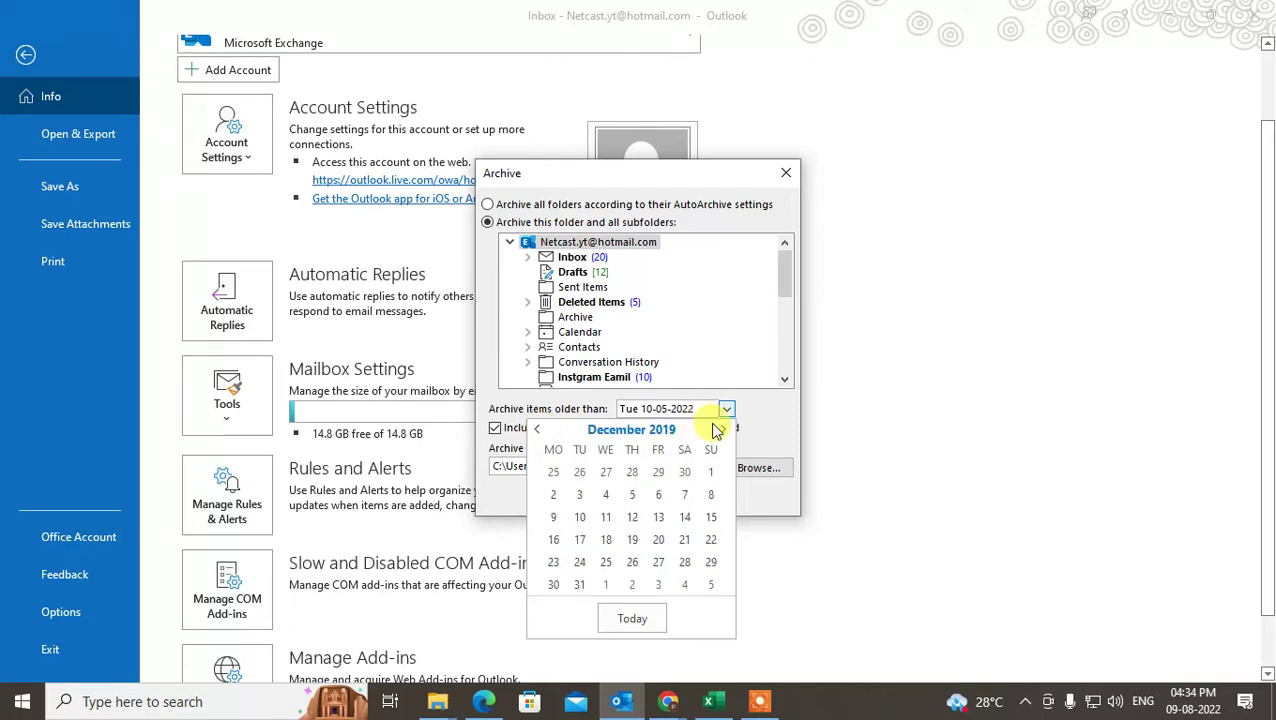
{"action": "left_click", "coordinate": [723, 429]}
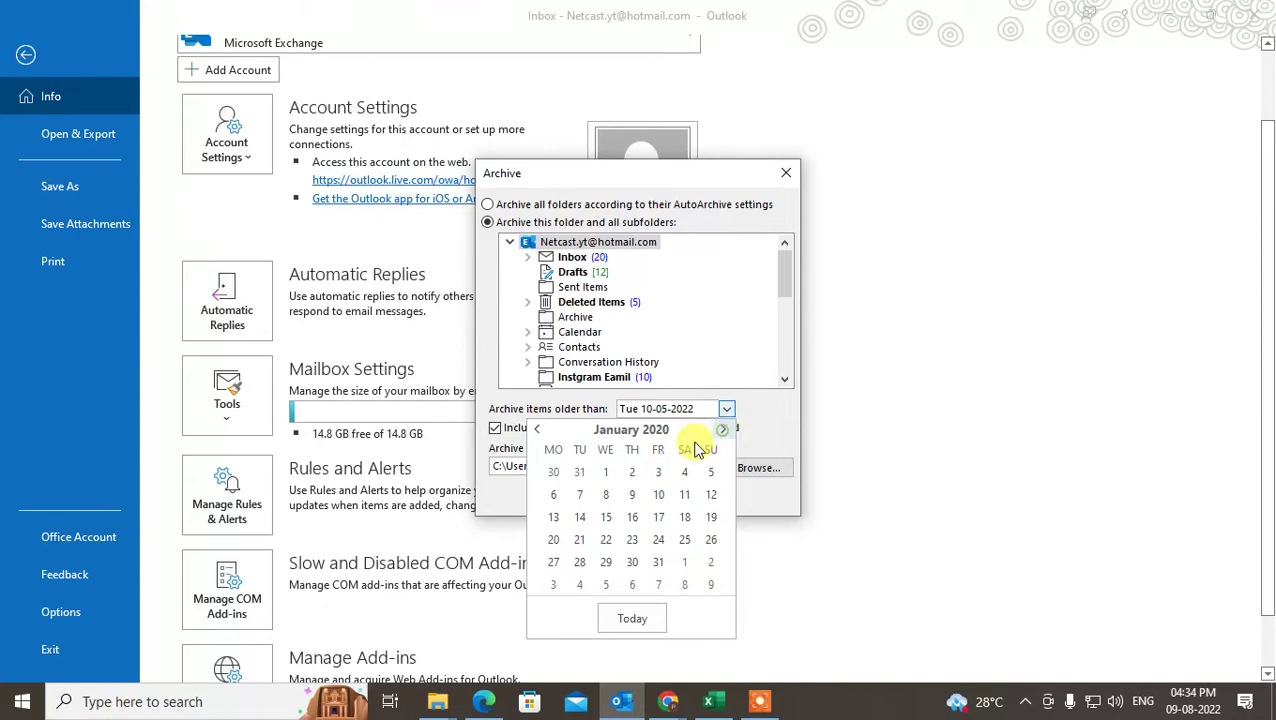
{"action": "left_click", "coordinate": [605, 472]}
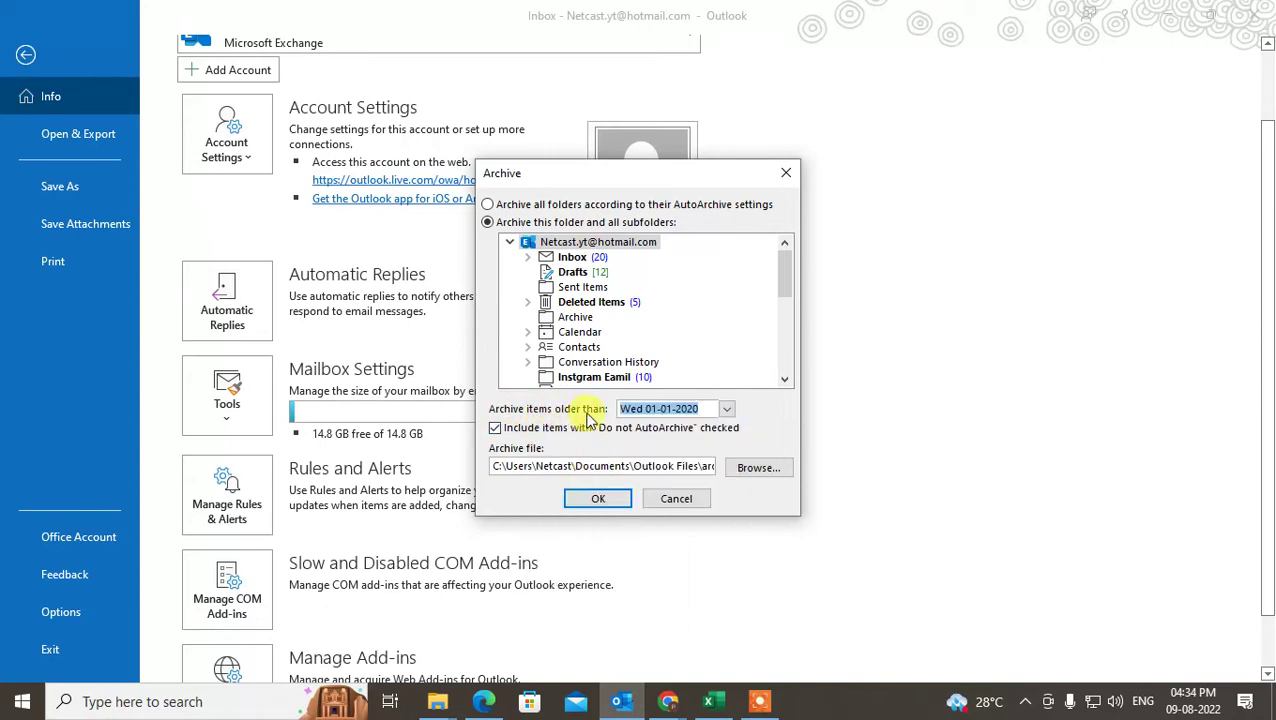
{"action": "left_click", "coordinate": [697, 412]}
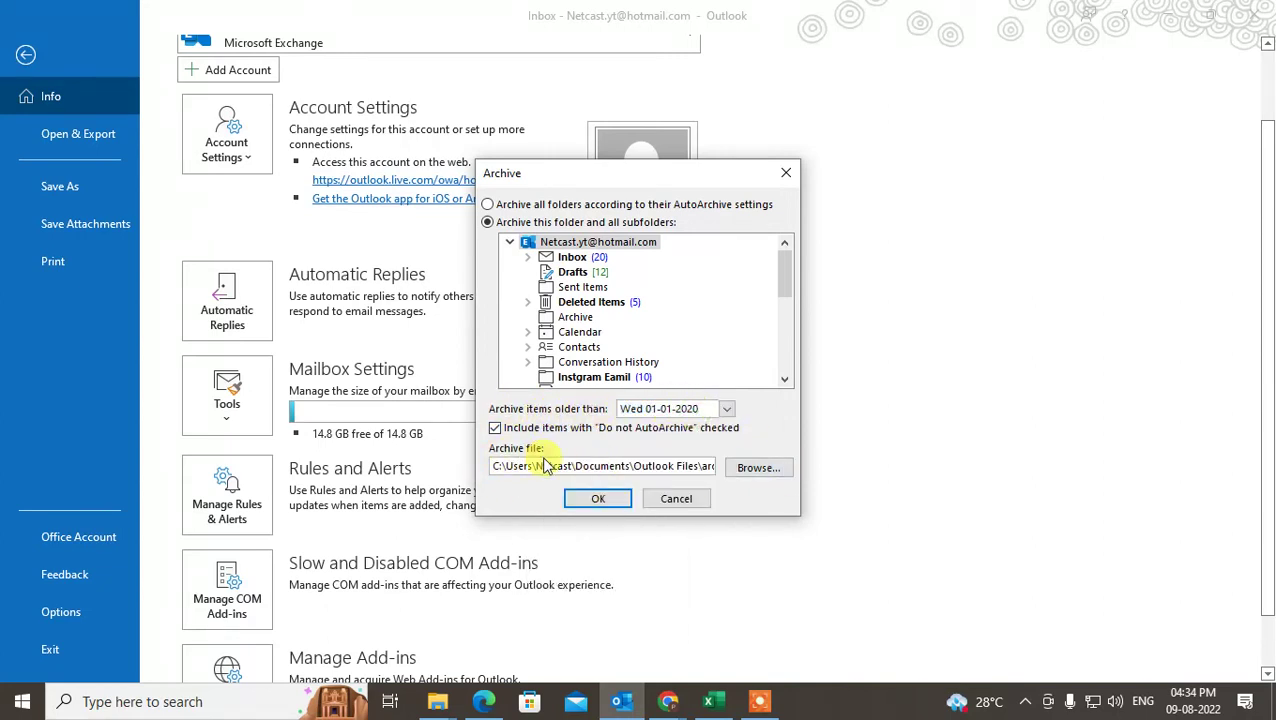
Name the new archive data file 'near archive odler than 2years.pst'.
{"action": "left_click", "coordinate": [748, 469]}
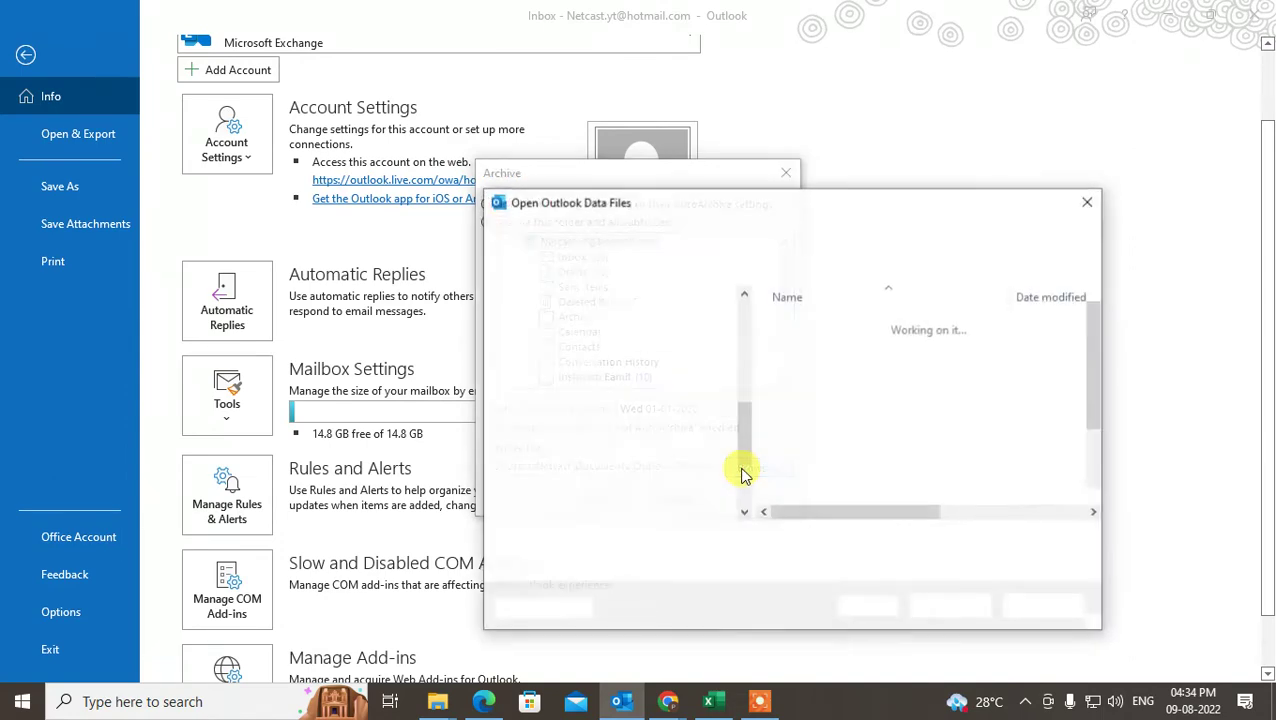
{"action": "scroll", "coordinate": [903, 407], "scroll_direction": "down", "scroll_amount": 2}
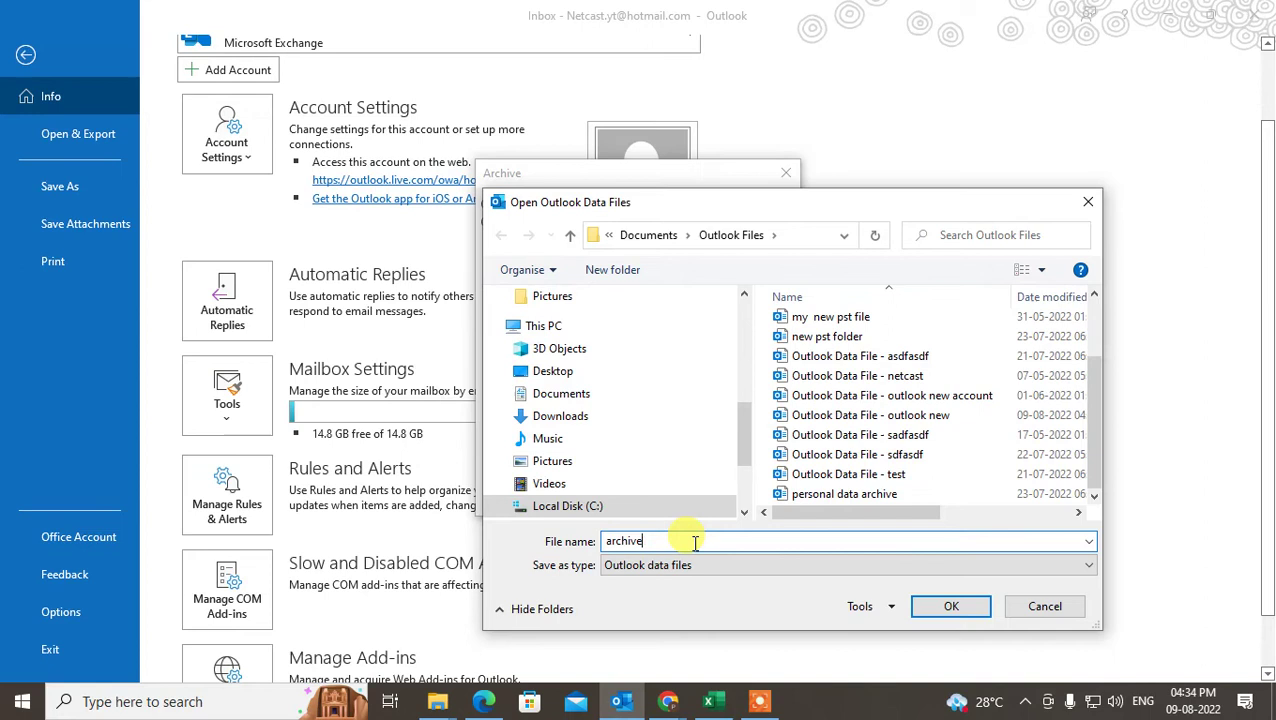
{"action": "type", "text": "bnew"}
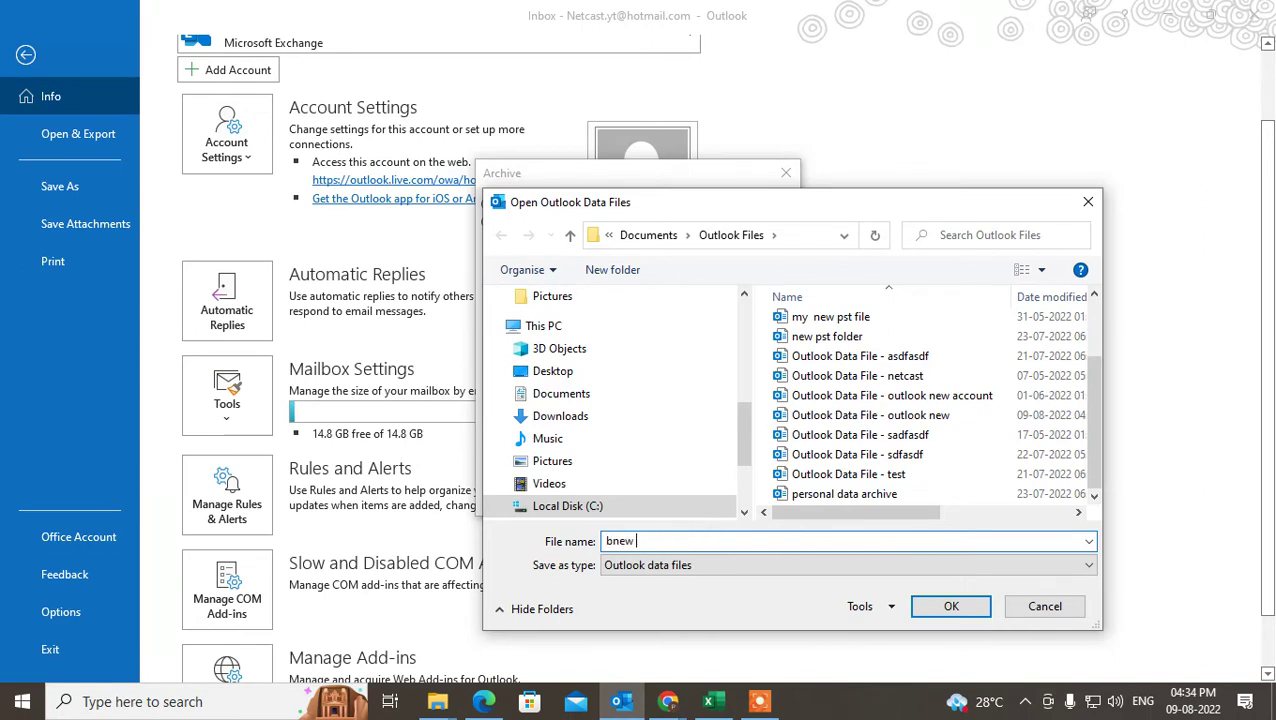
{"action": "key", "text": "BackSpace"}
{"action": "key", "text": "BackSpace"}
{"action": "type", "text": "near archive odler than 2years"}
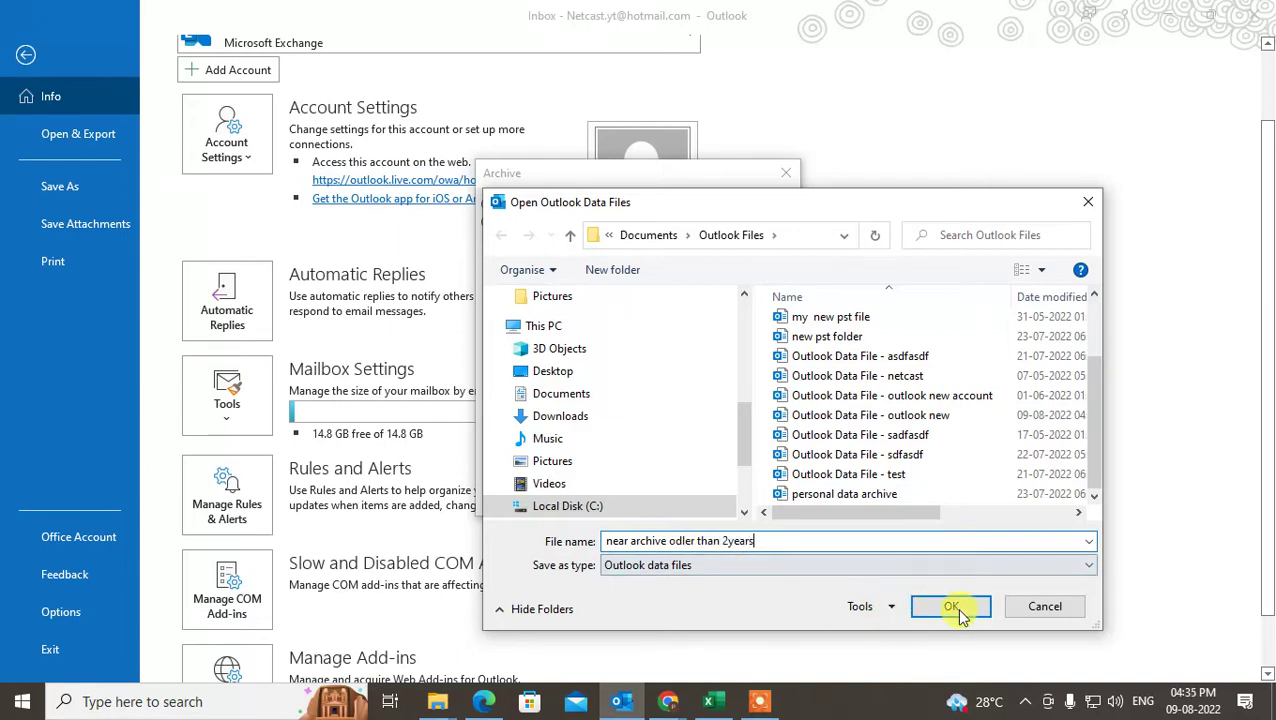
{"action": "left_click", "coordinate": [951, 606]}
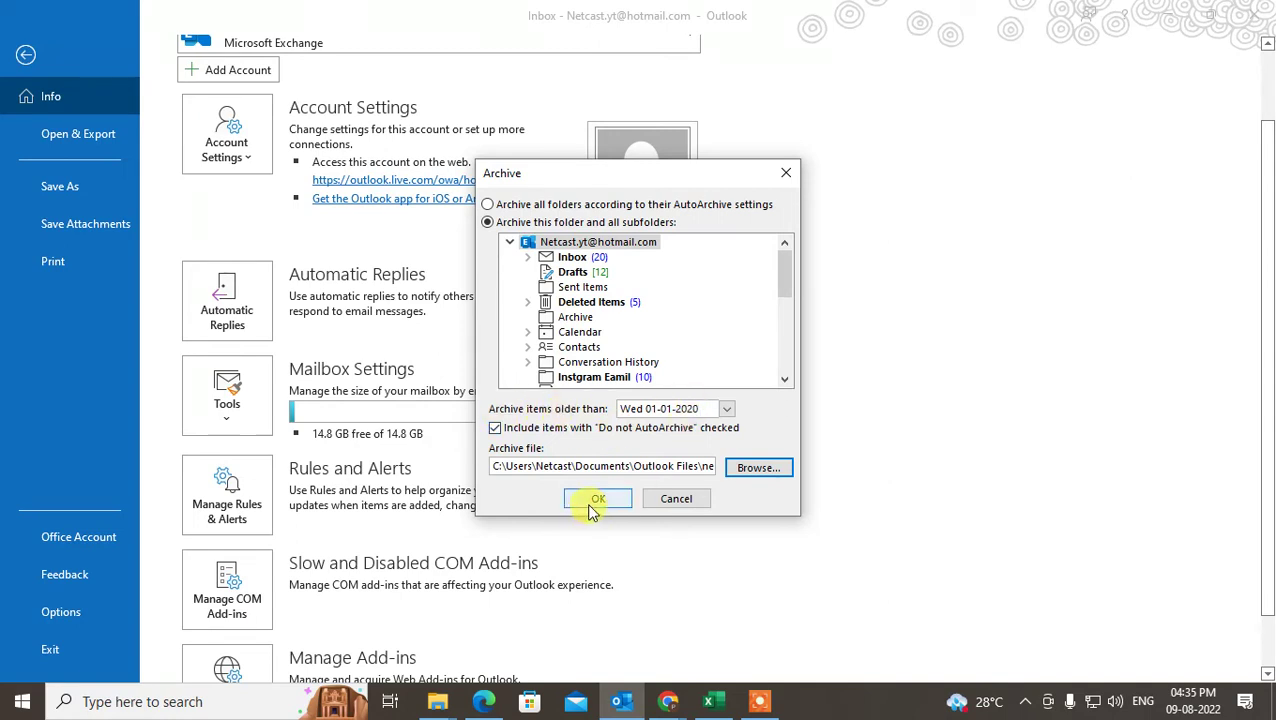
Verify the archive file path and run the archive of items older than 01-01-2020.
{"action": "left_click_drag", "start_coordinate": [657, 185], "coordinate": [630, 168]}
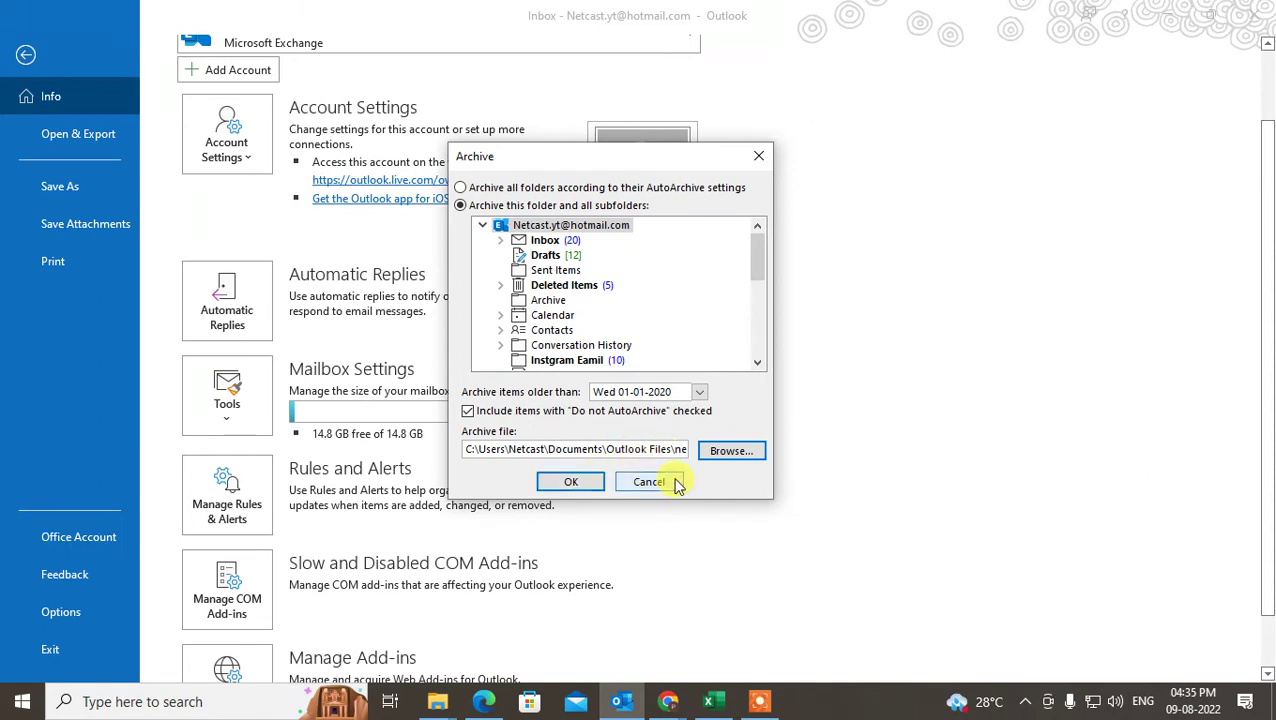
{"action": "key", "text": "Right"}
{"action": "key", "text": "Right"}
{"action": "key", "text": "Right"}
{"action": "key", "text": "Right"}
{"action": "key", "text": "Right"}
{"action": "key", "text": "Right"}
{"action": "key", "text": "Right"}
{"action": "key", "text": "Right"}
{"action": "key", "text": "Right"}
{"action": "key", "text": "Right"}
{"action": "key", "text": "Right"}
{"action": "key", "text": "Right"}
{"action": "key", "text": "Right"}
{"action": "key", "text": "Right"}
{"action": "key", "text": "Right"}
{"action": "key", "text": "Right"}
{"action": "key", "text": "Right"}
{"action": "key", "text": "Right"}
{"action": "key", "text": "Right"}
{"action": "key", "text": "Right"}
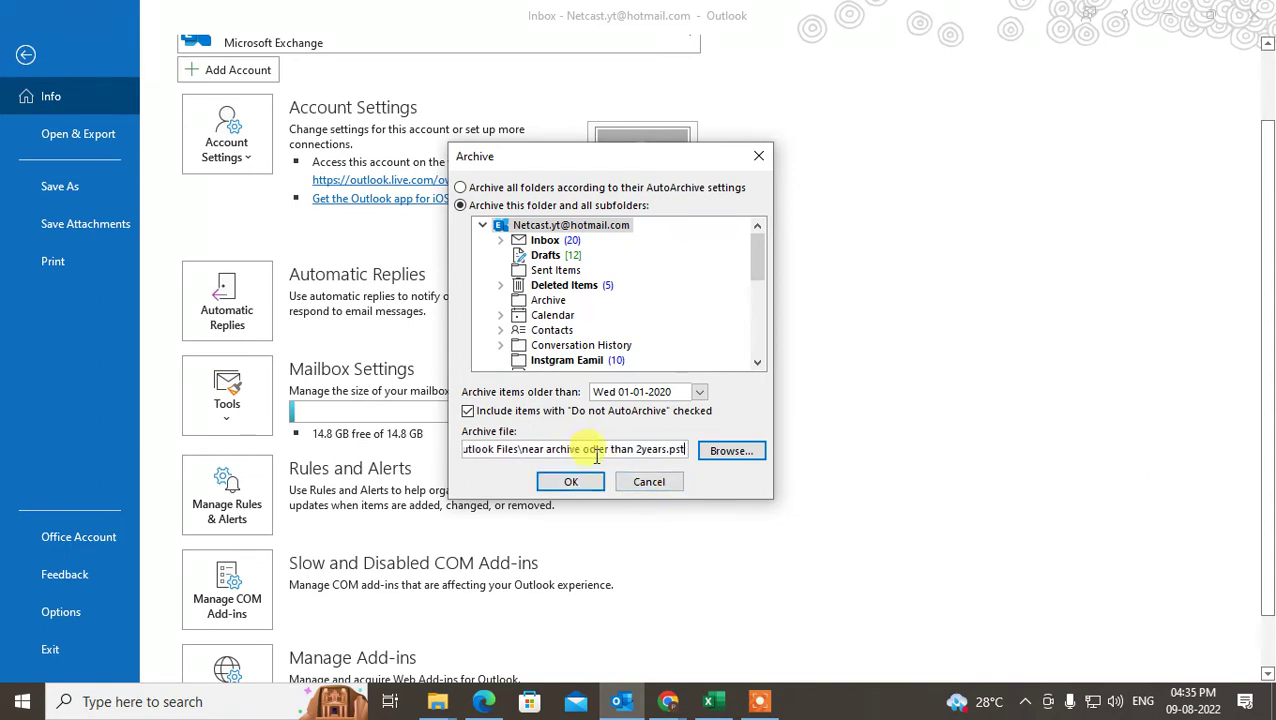
{"action": "left_click_drag", "start_coordinate": [539, 450], "coordinate": [622, 450]}
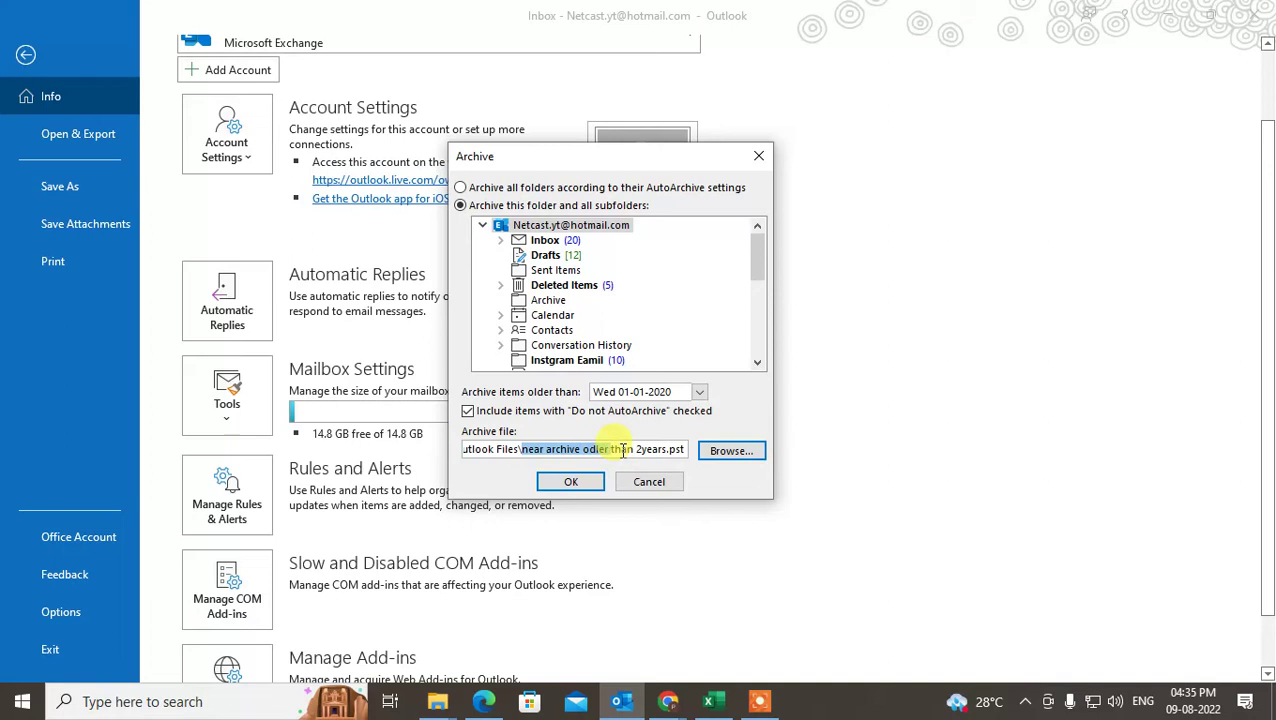
{"action": "left_click", "coordinate": [588, 482]}
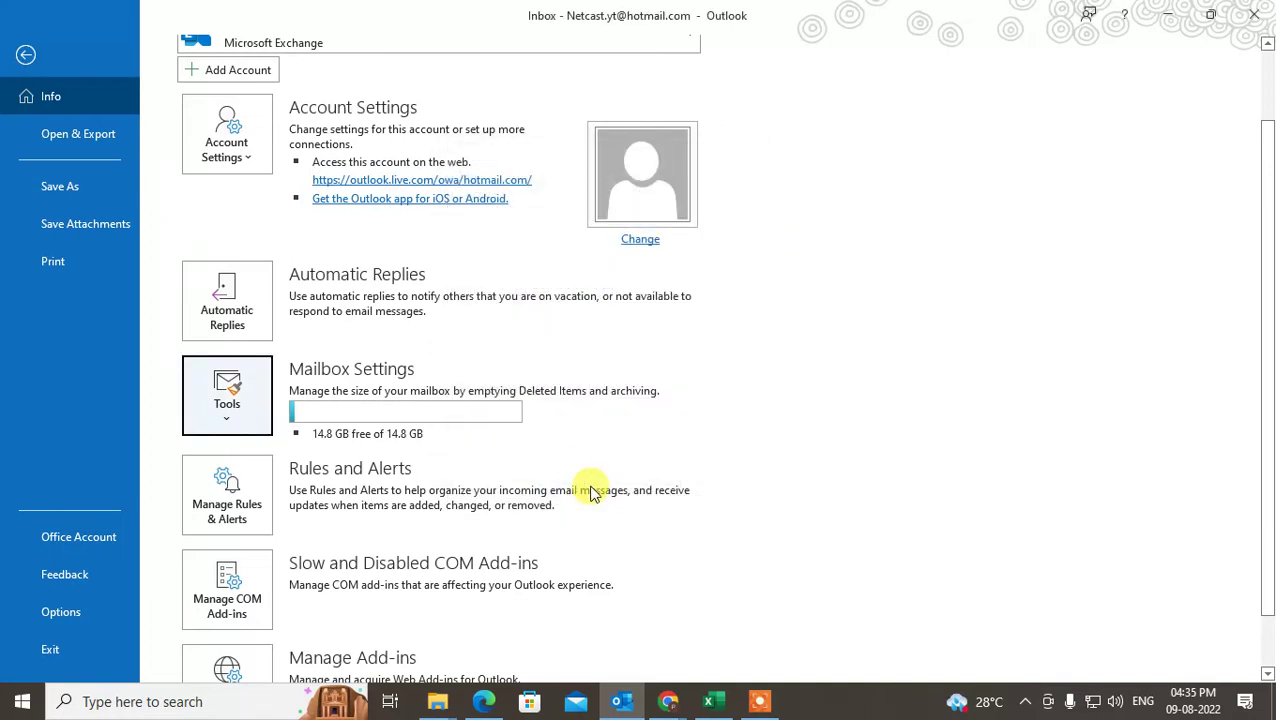
{"action": "left_click", "coordinate": [24, 58]}
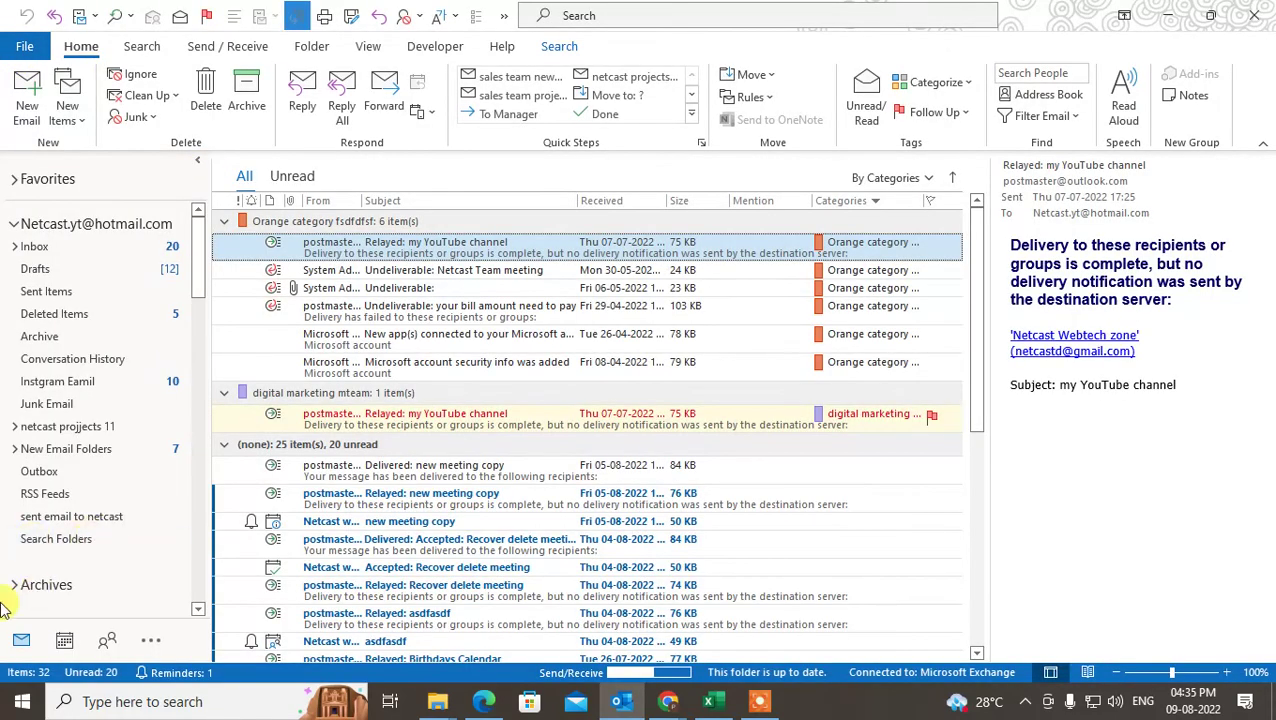
{"action": "left_click", "coordinate": [14, 585]}
{"action": "scroll", "coordinate": [171, 493], "scroll_direction": "down", "scroll_amount": 5}
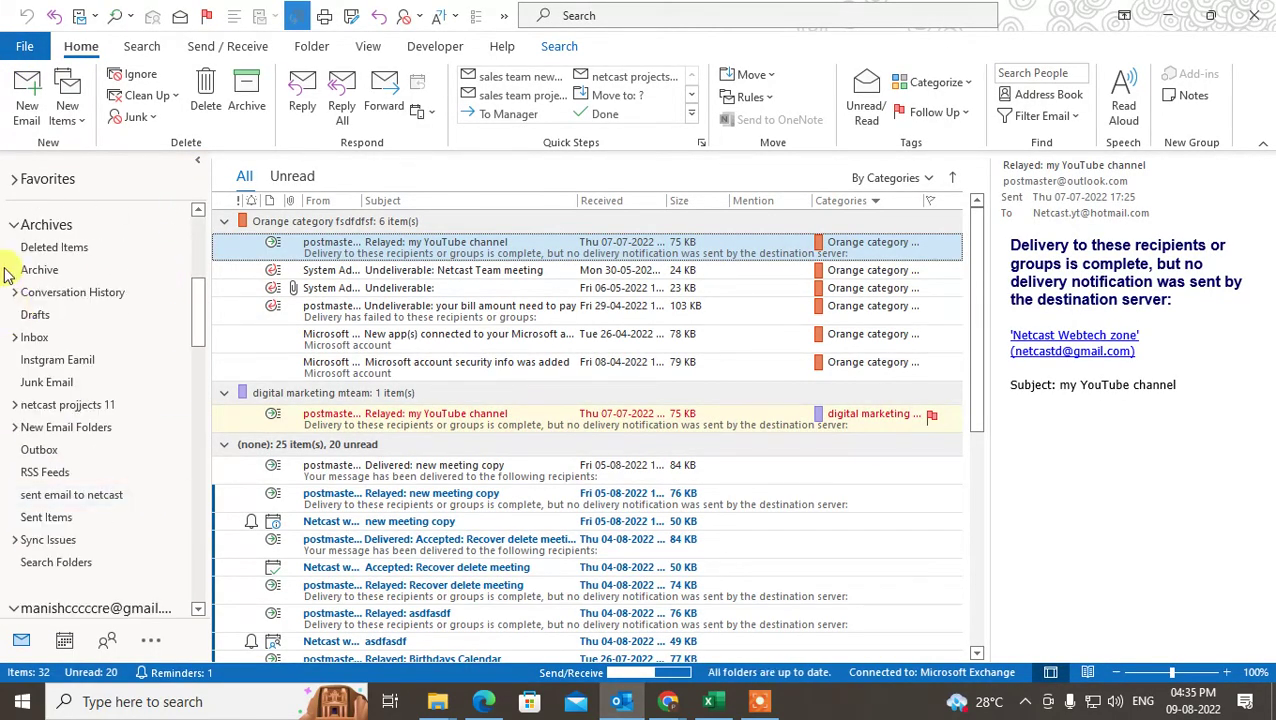
{"action": "left_click", "coordinate": [13, 224]}
{"action": "scroll", "coordinate": [114, 400], "scroll_direction": "down", "scroll_amount": 10}
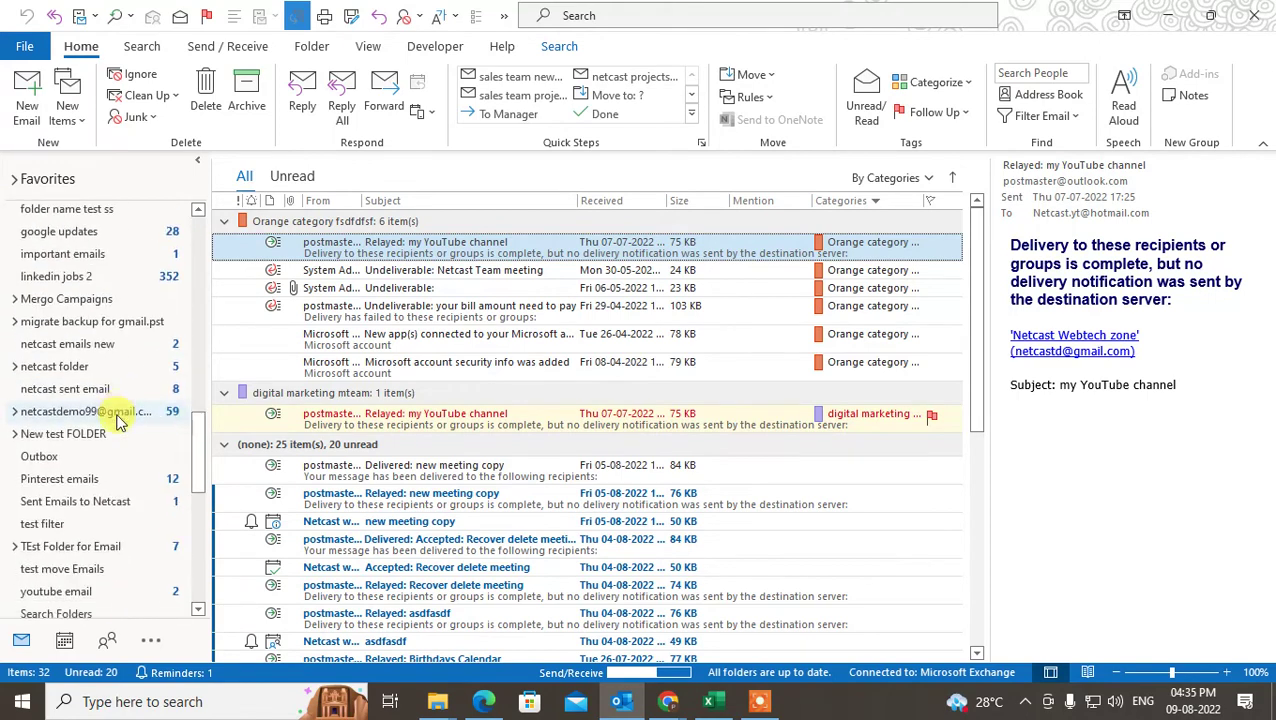
{"action": "scroll", "coordinate": [114, 430], "scroll_direction": "down", "scroll_amount": 5}
{"action": "left_click", "coordinate": [14, 589]}
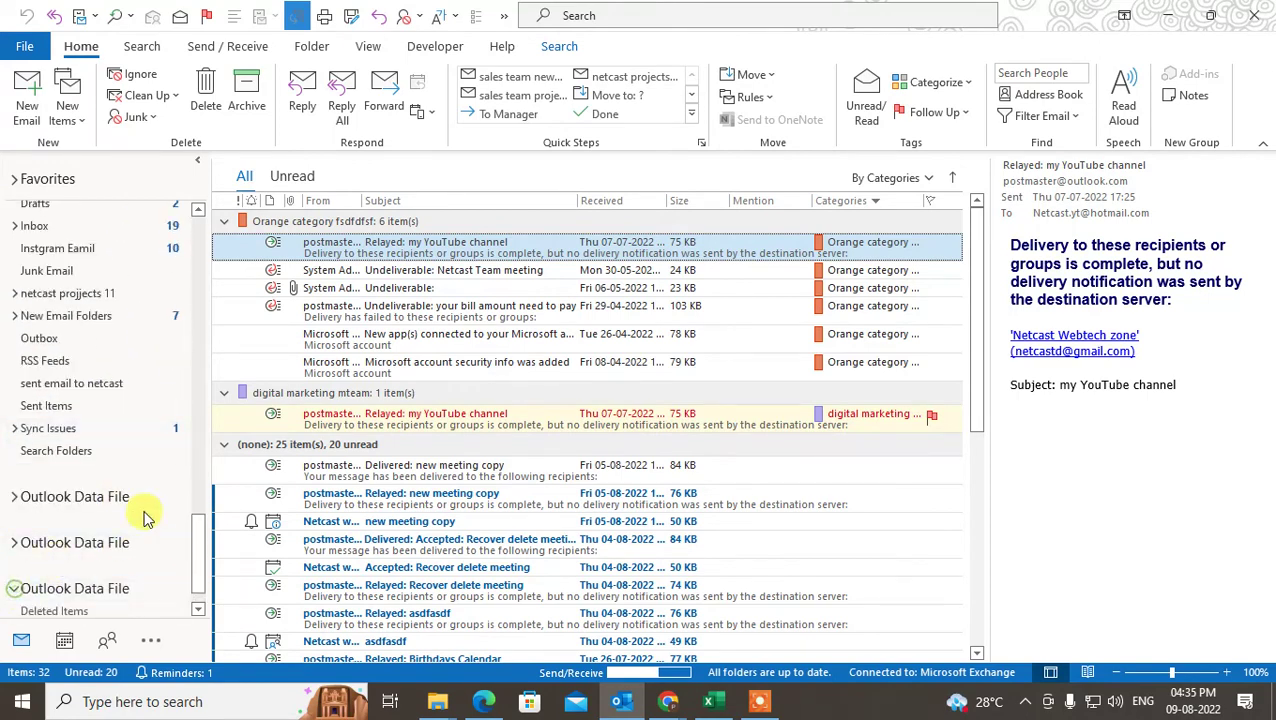
{"action": "scroll", "coordinate": [150, 530], "scroll_direction": "down", "scroll_amount": 1}
{"action": "left_click", "coordinate": [18, 497]}
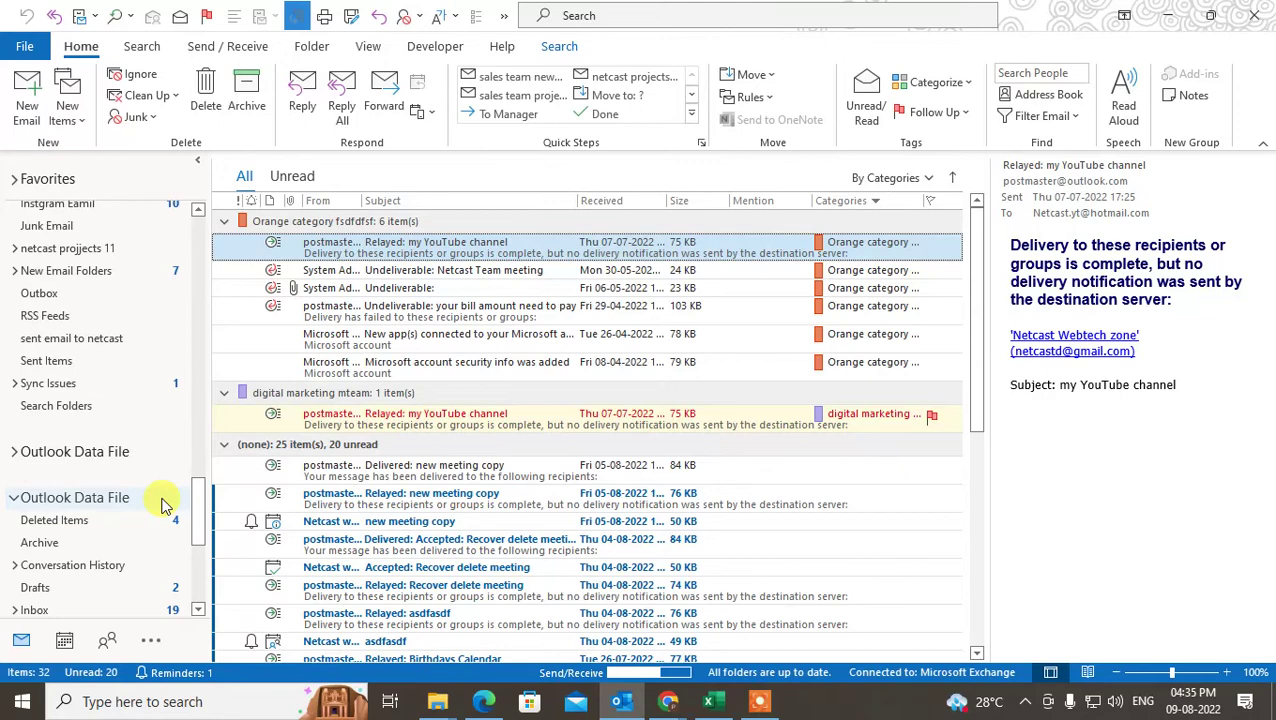
{"action": "scroll", "coordinate": [165, 505], "scroll_direction": "down", "scroll_amount": 2}
{"action": "scroll", "coordinate": [134, 490], "scroll_direction": "up", "scroll_amount": 1}
{"action": "left_click", "coordinate": [16, 406]}
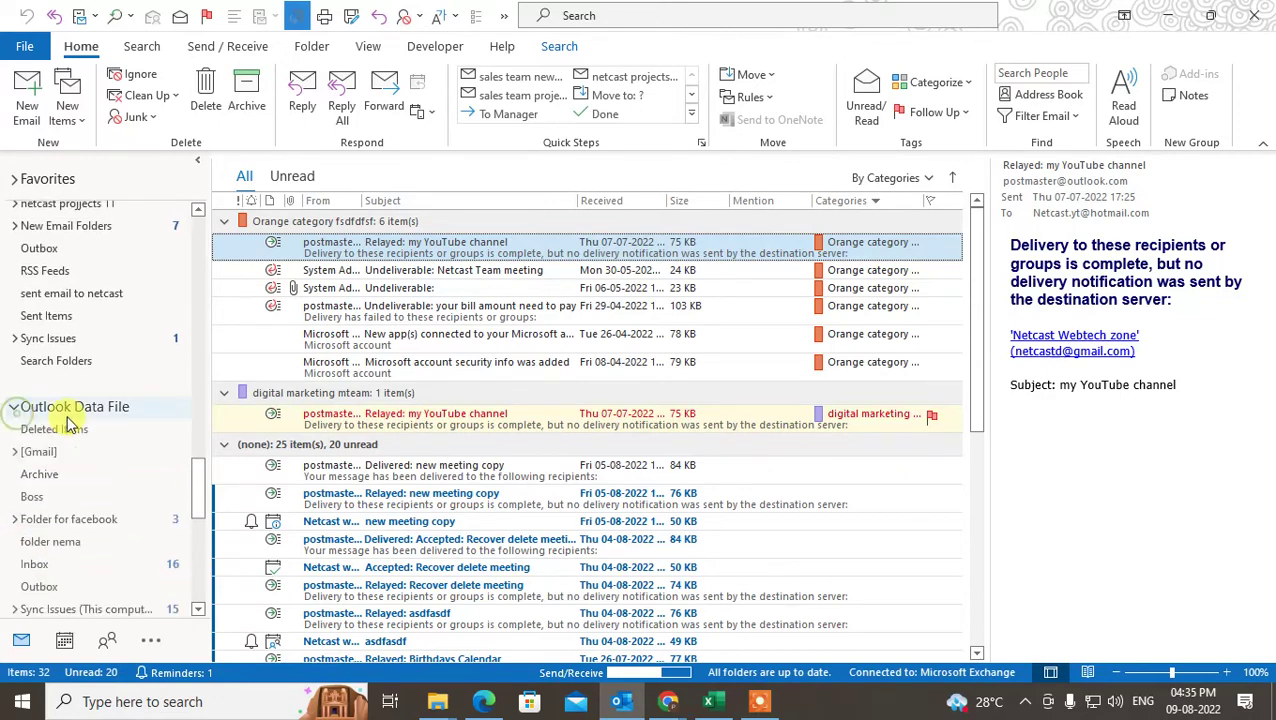
{"action": "left_click", "coordinate": [45, 472]}
{"action": "scroll", "coordinate": [118, 480], "scroll_direction": "up", "scroll_amount": 3}
{"action": "scroll", "coordinate": [120, 480], "scroll_direction": "up", "scroll_amount": 2}
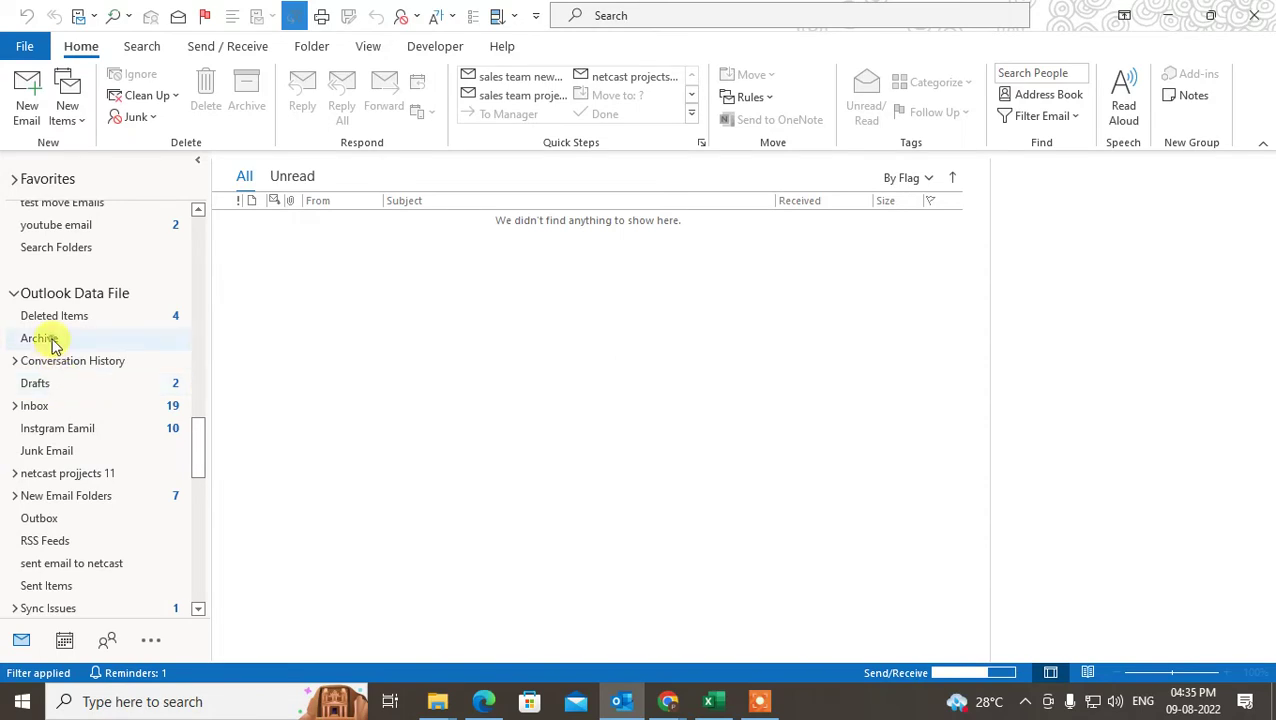
{"action": "left_click", "coordinate": [52, 343]}
{"action": "left_click", "coordinate": [14, 294]}
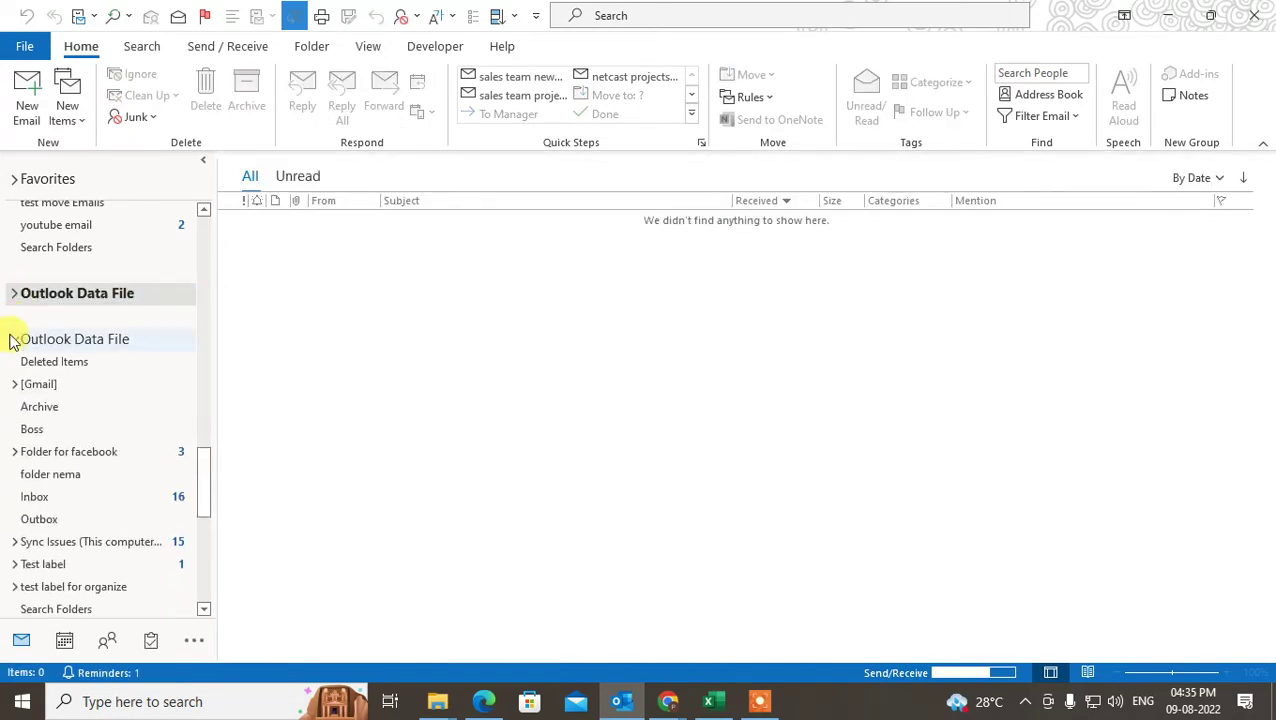
{"action": "left_click", "coordinate": [14, 342]}
{"action": "left_click", "coordinate": [15, 384]}
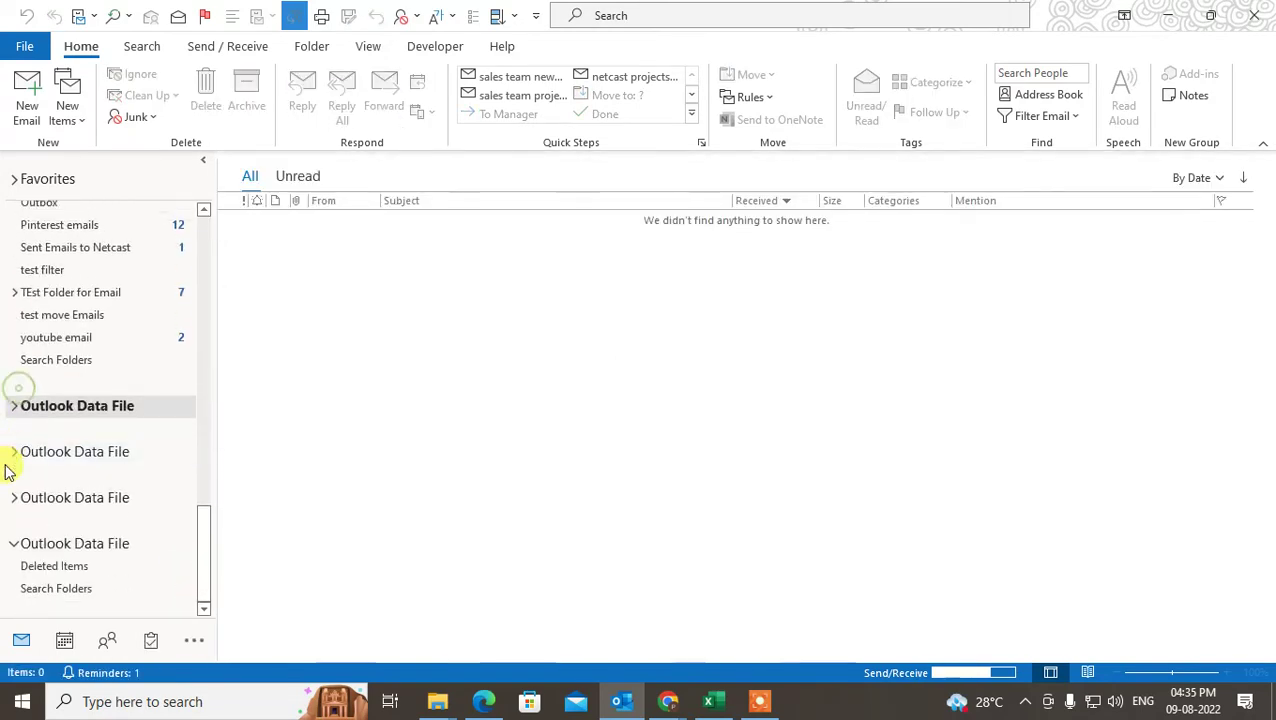
{"action": "left_click", "coordinate": [14, 543]}
{"action": "left_click", "coordinate": [30, 47]}
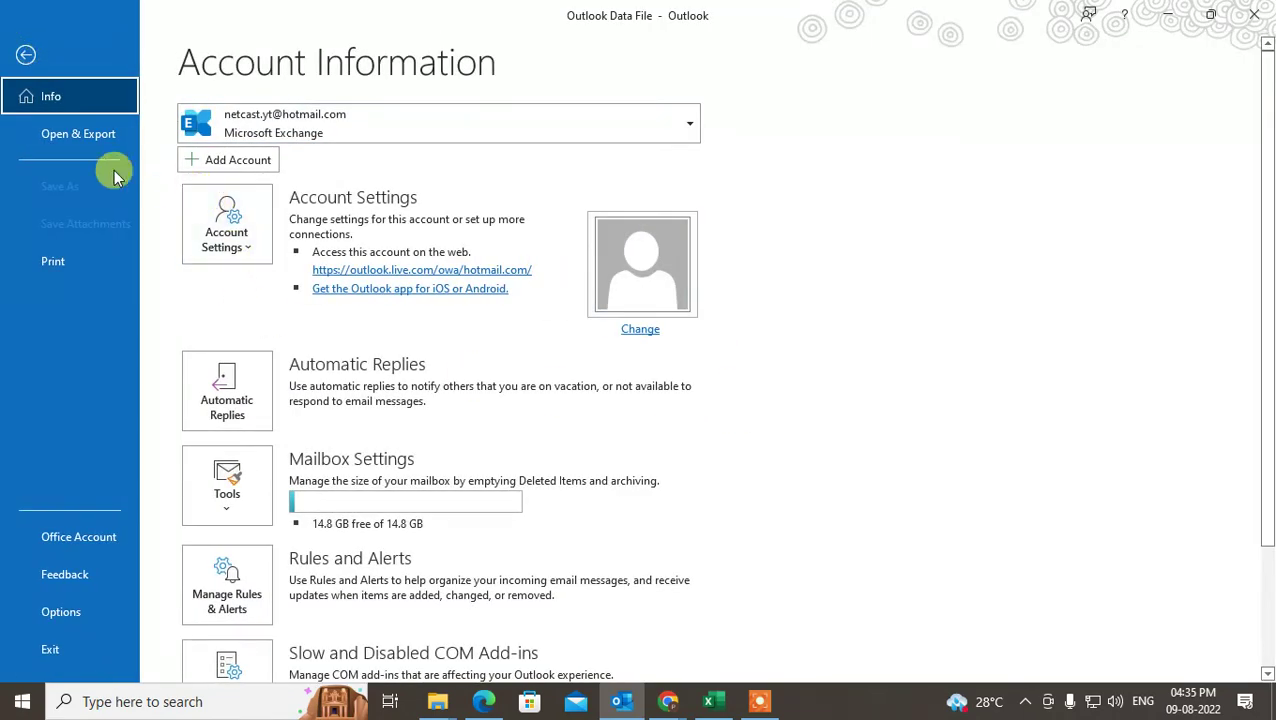
Open the Outlook data file 'near archive odler than 2years'.
{"action": "left_click", "coordinate": [95, 134]}
{"action": "left_click", "coordinate": [222, 242]}
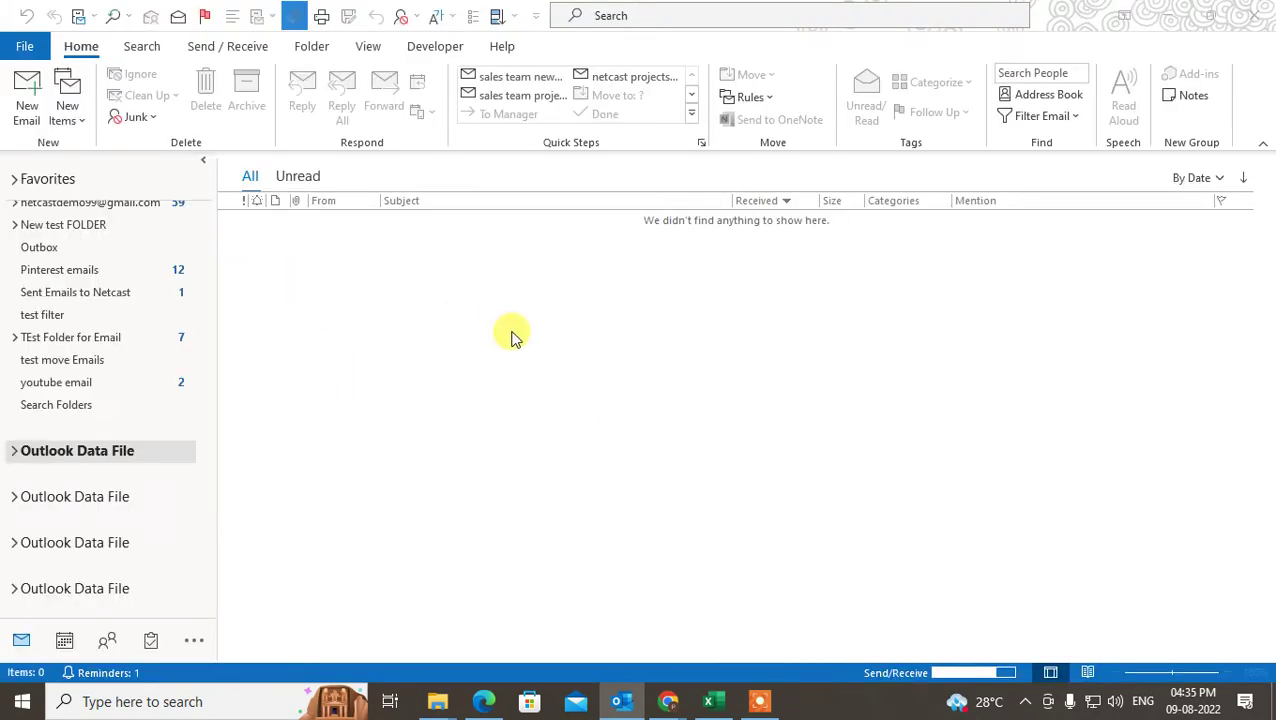
{"action": "scroll", "coordinate": [400, 270], "scroll_direction": "down", "scroll_amount": 1}
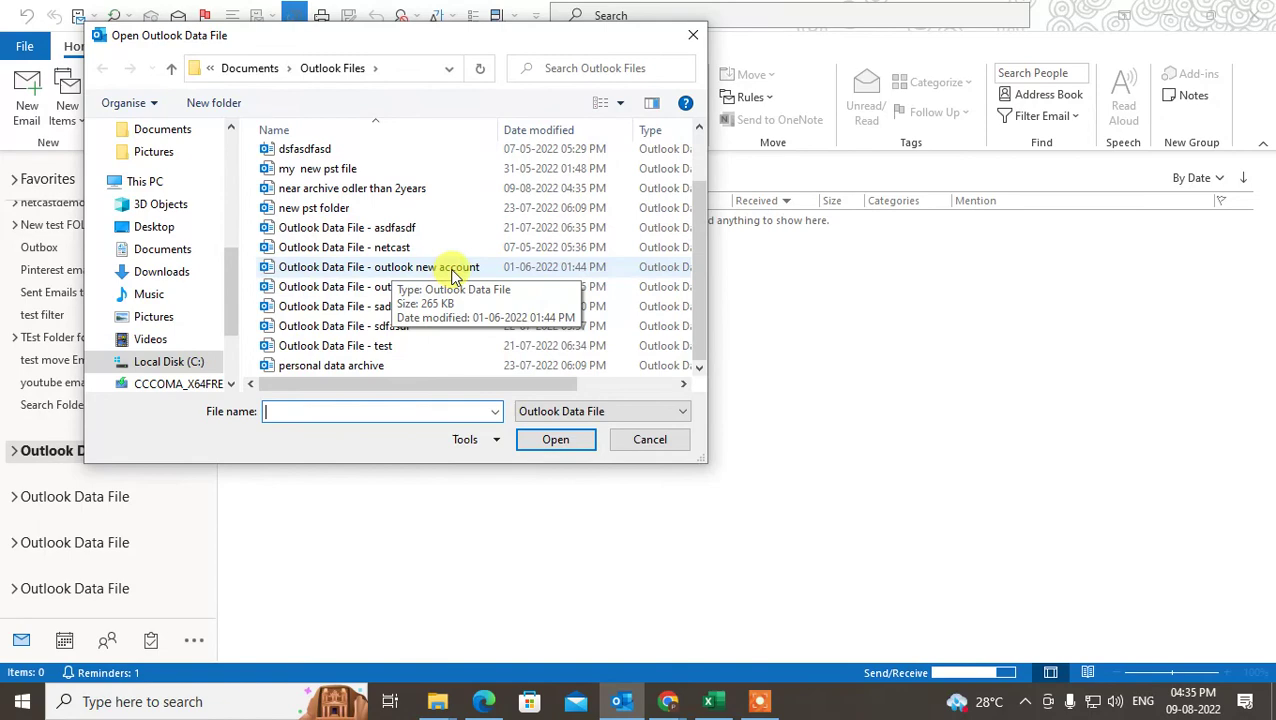
{"action": "left_click", "coordinate": [415, 207]}
{"action": "left_click", "coordinate": [330, 190]}
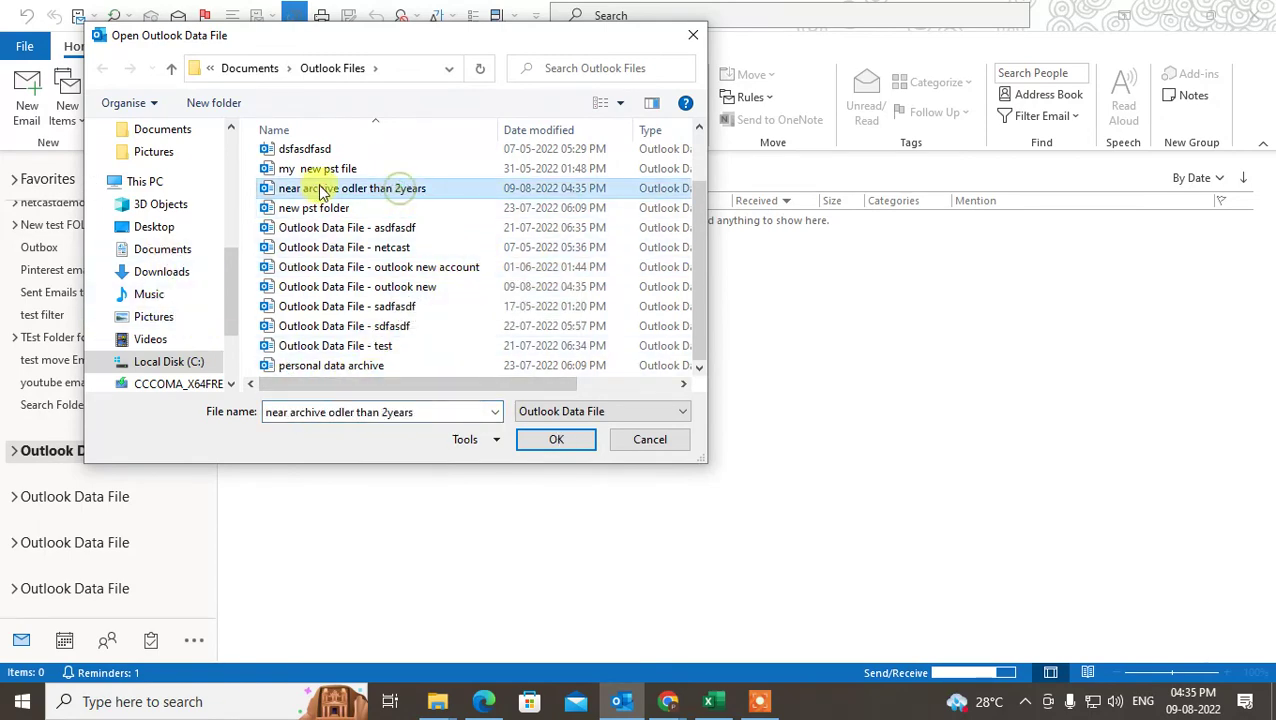
{"action": "left_click", "coordinate": [556, 440]}
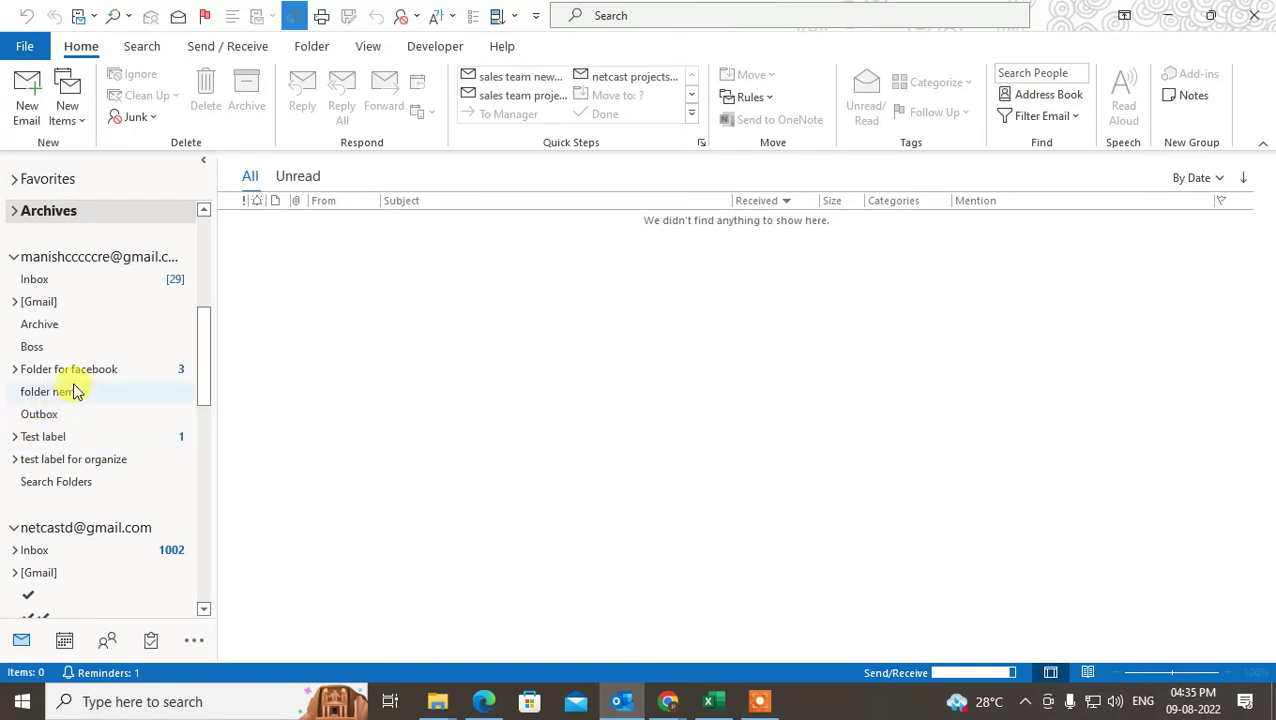
Expand and collapse the new Archives group in the folder pane to view its folders.
{"action": "left_click", "coordinate": [16, 215]}
{"action": "left_click", "coordinate": [12, 224]}
{"action": "left_click", "coordinate": [13, 222]}
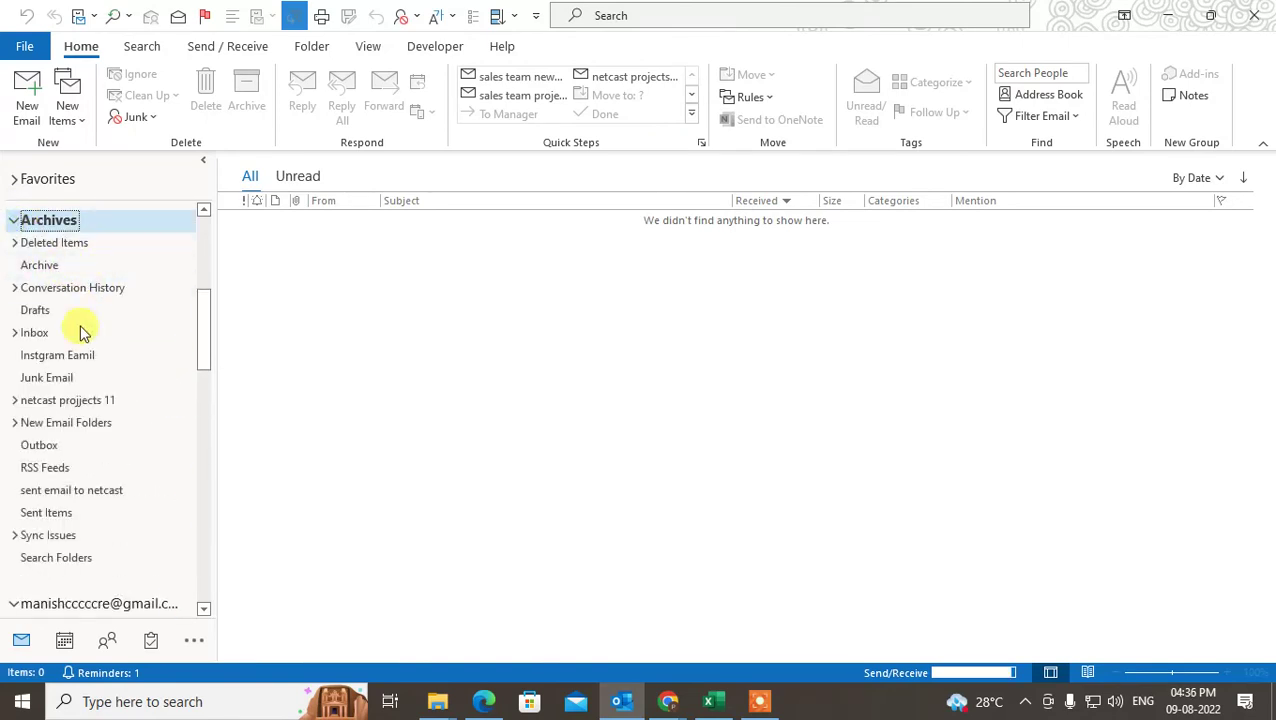
{"action": "left_click", "coordinate": [15, 219]}
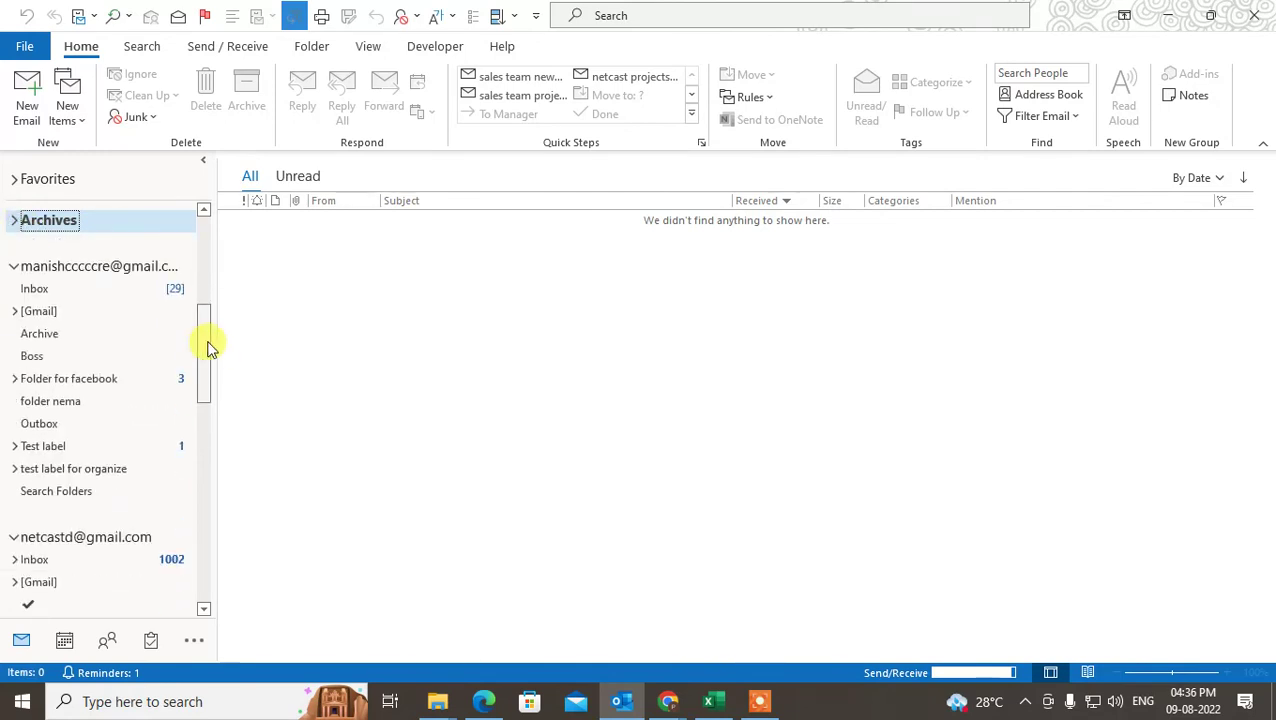